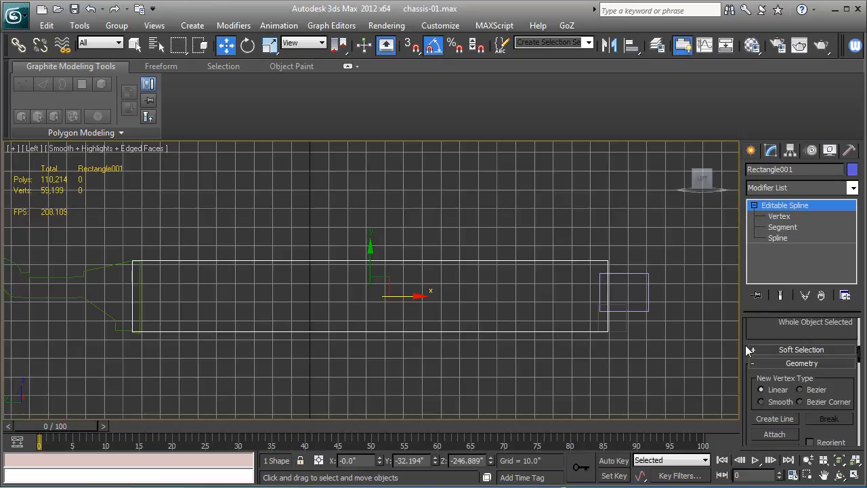
Step: Attach the small end rectangles, the narrow collar and the curved chassis outline to the long rectangle's editable spline
scroll(747, 363, down, 1)
click(772, 413)
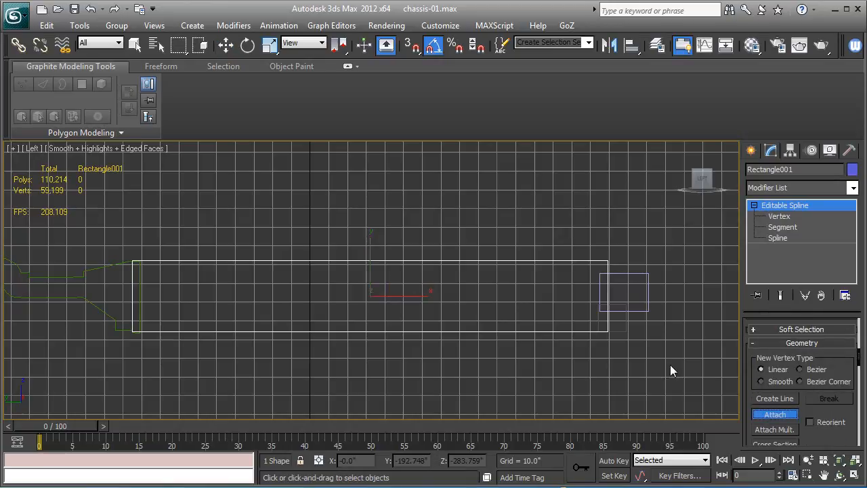
click(629, 311)
middle_drag(459, 325, 201, 258)
click(362, 308)
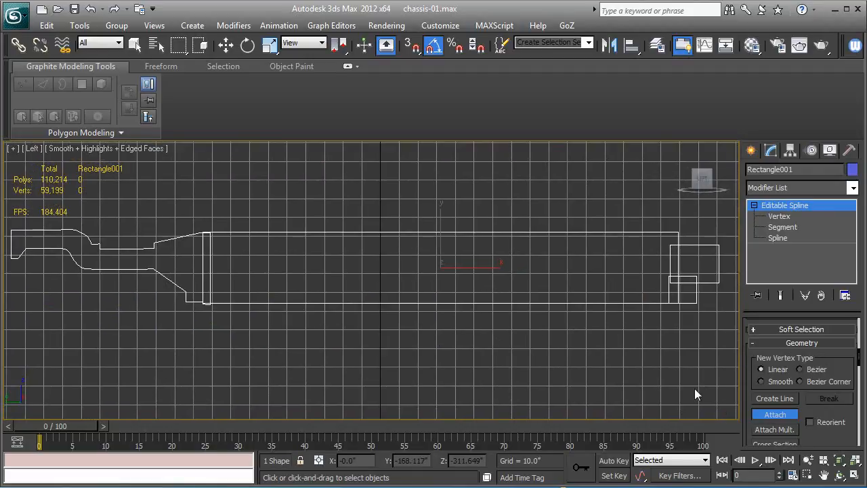
click(766, 415)
middle_drag(625, 373, 511, 404)
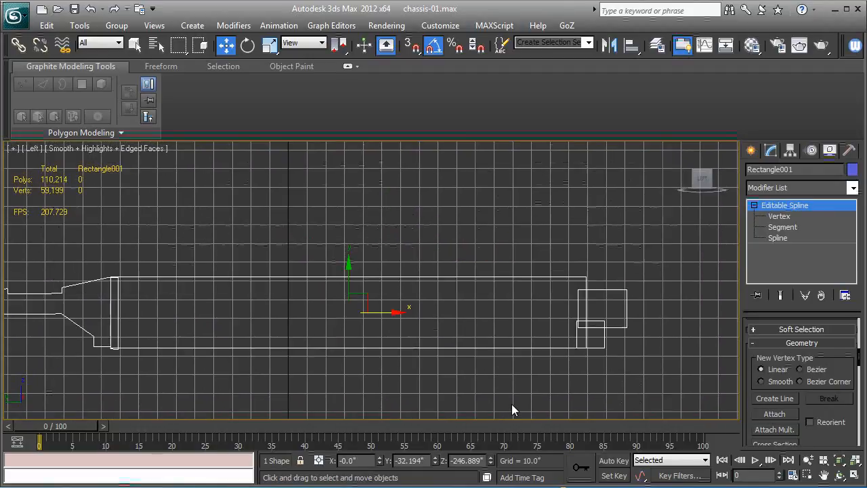
Step: Boolean-union the long rectangle's spline with the two small overlapping rectangles at its right end
click(777, 238)
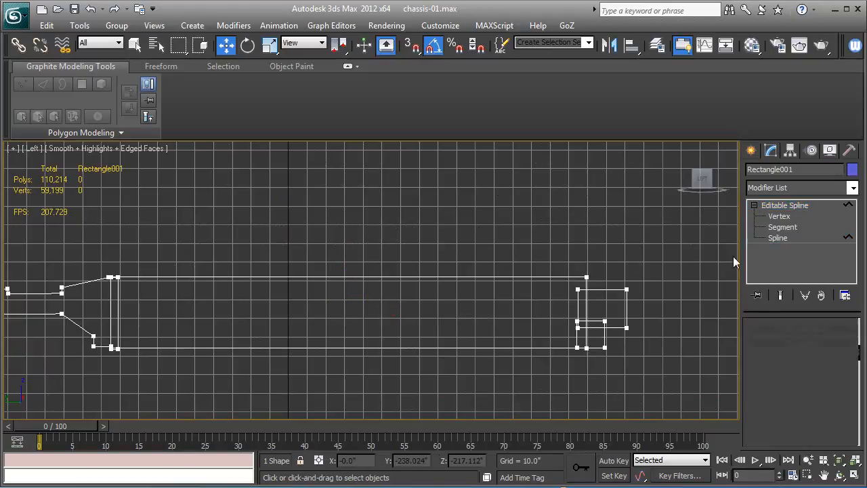
click(536, 277)
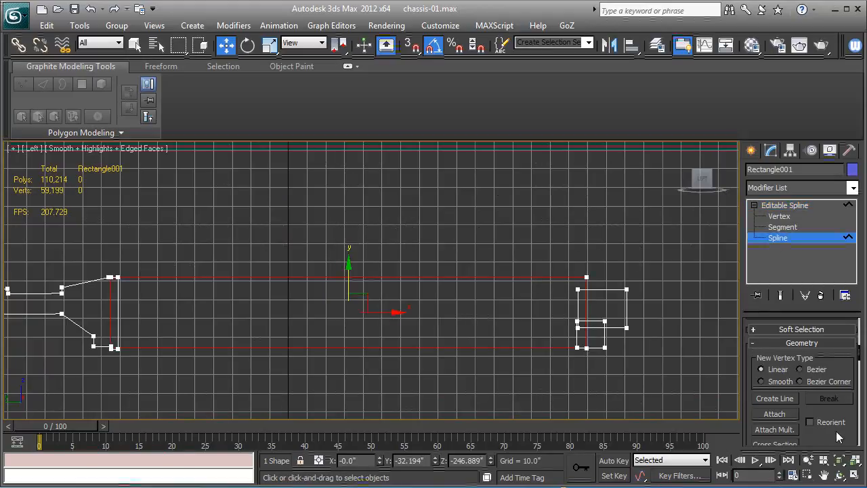
scroll(831, 396, down, 10)
scroll(829, 398, down, 3)
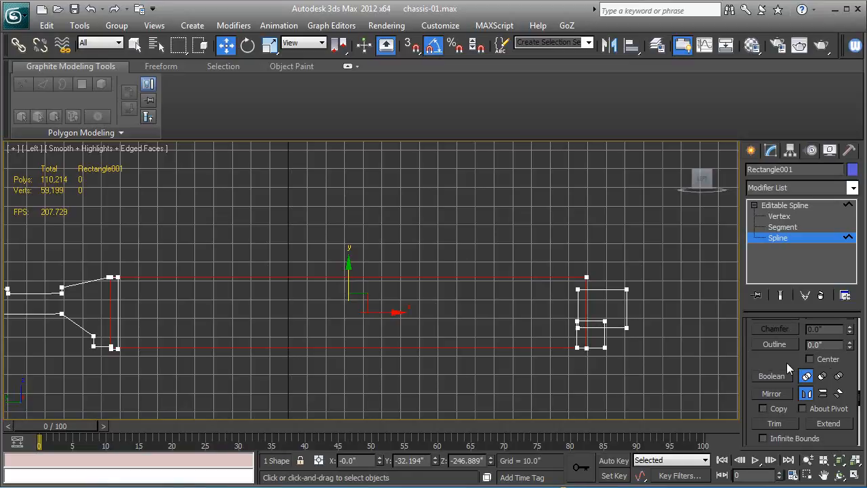
scroll(776, 361, down, 1)
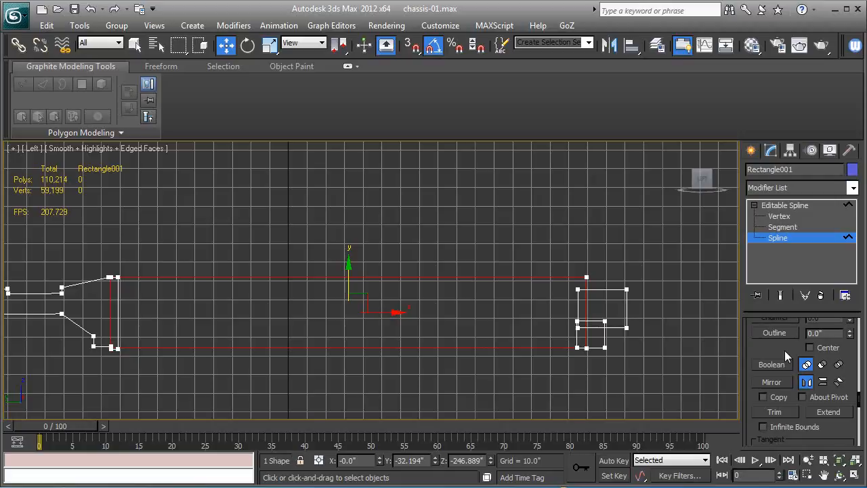
scroll(779, 351, down, 2)
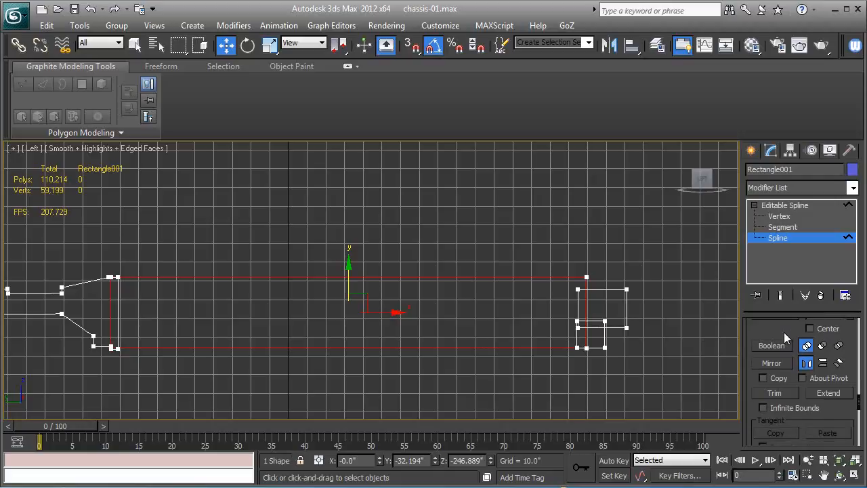
scroll(774, 335, up, 1)
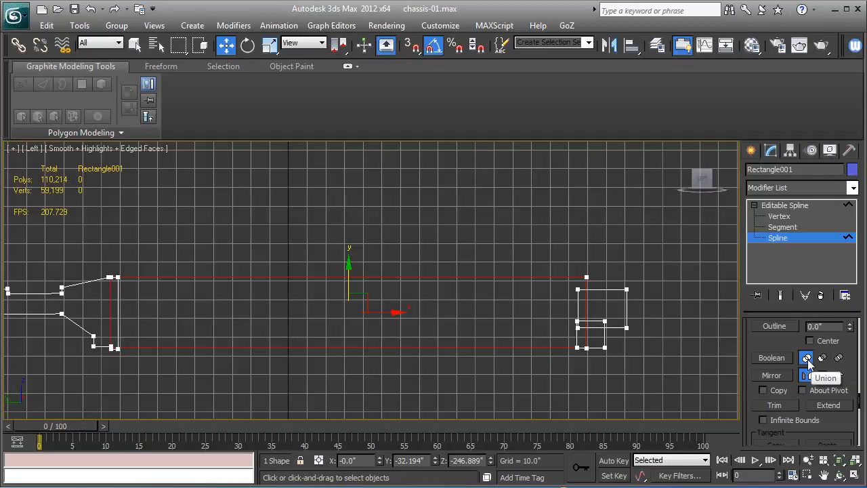
click(766, 356)
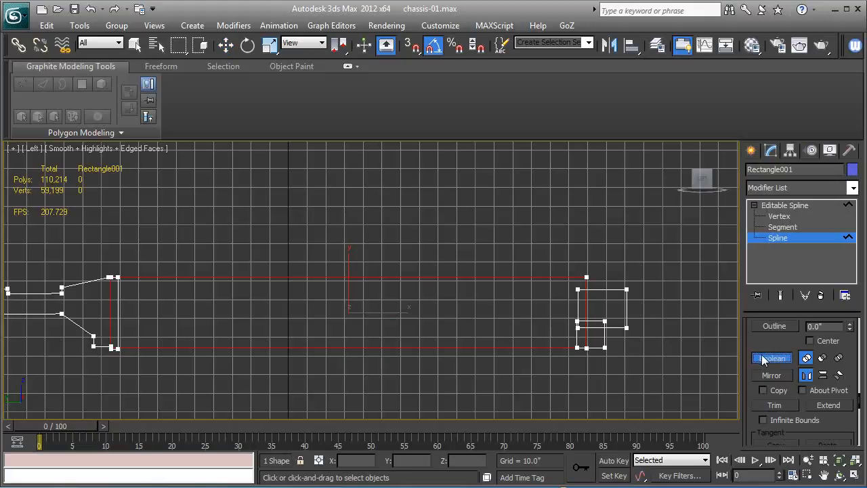
click(612, 291)
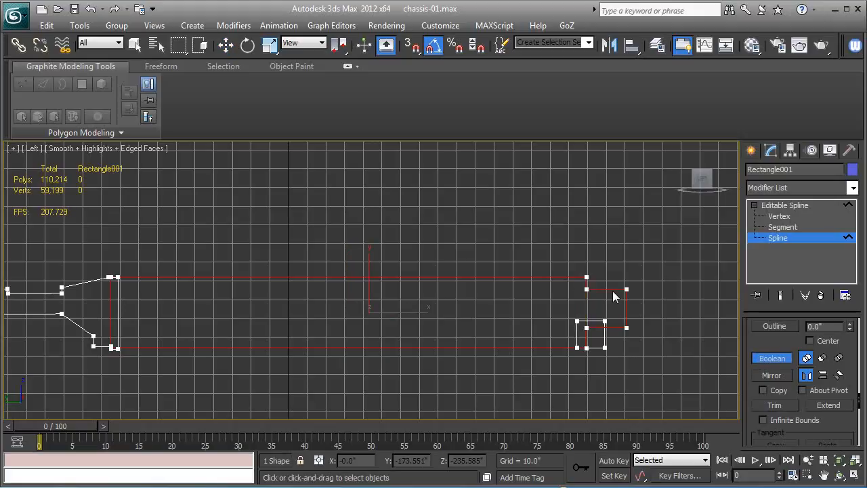
click(589, 323)
Step: Union the narrow collar and the curved chassis outline with the long rectangle, and finish the Boolean
middle_drag(231, 308, 355, 314)
click(327, 313)
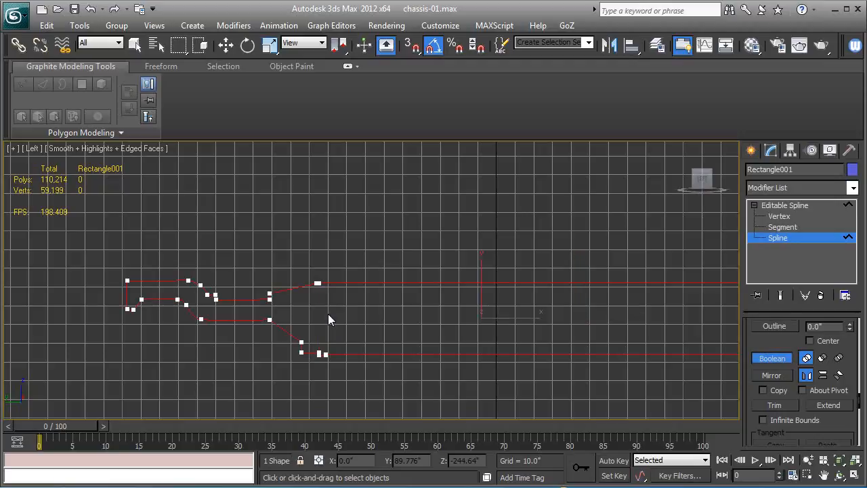
middle_drag(512, 322, 374, 308)
click(762, 359)
Step: Delete the redundant vertex on the straight bottom edge beside the stepped right end of the outline
middle_drag(569, 309, 478, 285)
scroll(478, 285, up, 7)
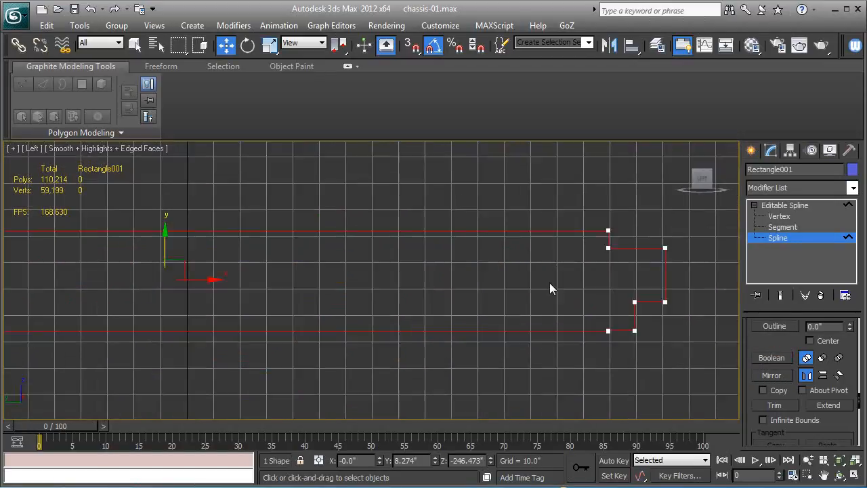
middle_drag(656, 289, 374, 250)
scroll(375, 250, down, 2)
middle_drag(689, 305, 486, 259)
scroll(531, 313, up, 2)
click(773, 216)
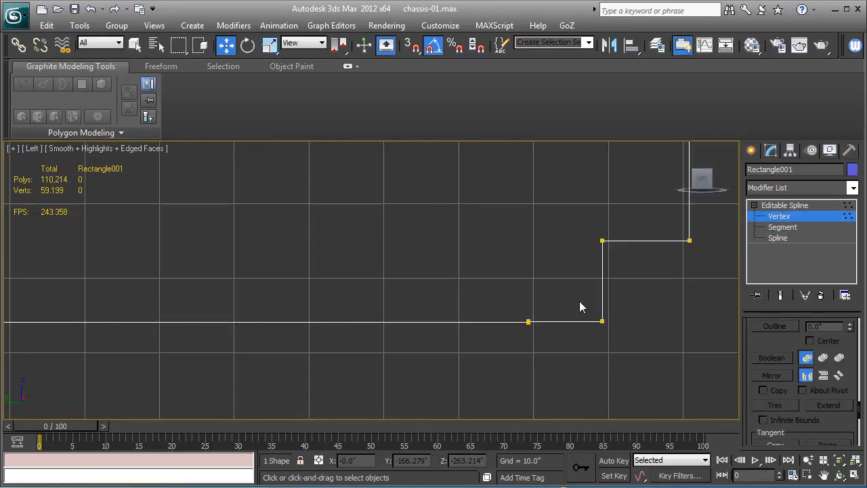
click(528, 321)
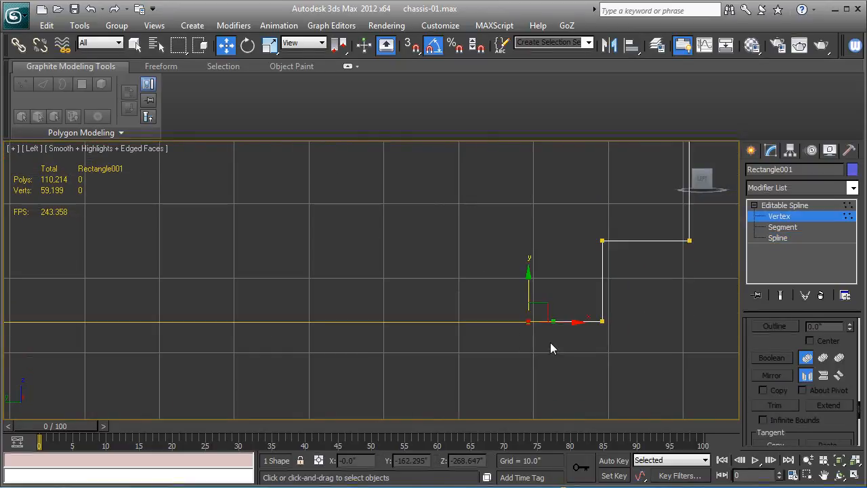
key(Delete)
Step: Level the bottom edge of the small collar by moving its left vertex, and delete the redundant vertex just above it
scroll(307, 356, down, 2)
middle_drag(306, 355, 371, 371)
middle_drag(261, 303, 418, 317)
scroll(281, 308, down, 2)
middle_drag(177, 308, 598, 313)
middle_drag(274, 302, 605, 299)
scroll(470, 326, up, 4)
middle_drag(480, 343, 455, 242)
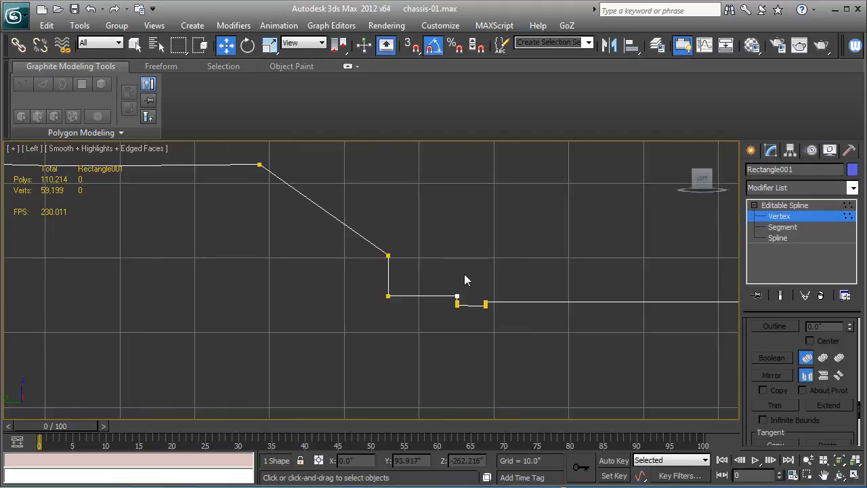
scroll(474, 304, up, 4)
middle_drag(528, 323, 393, 336)
click(409, 328)
drag(410, 313, 409, 315)
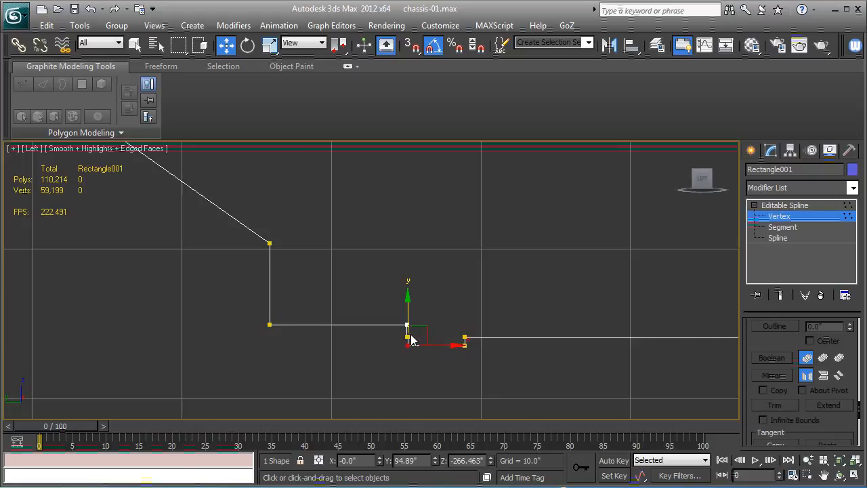
click(411, 378)
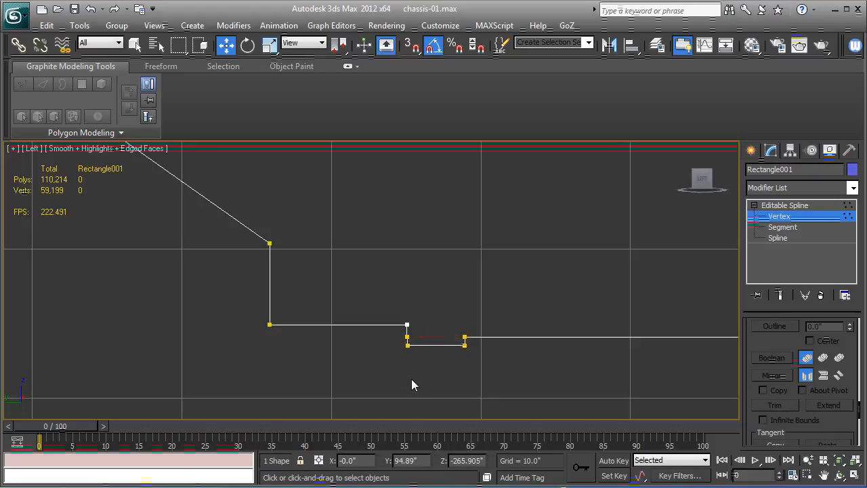
click(407, 337)
key(Delete)
Step: Nudge the vertex at the foot of the upper curve slightly upward, beside the short ledge
scroll(451, 313, down, 1)
middle_drag(448, 321, 537, 441)
scroll(354, 296, down, 2)
middle_drag(355, 295, 497, 335)
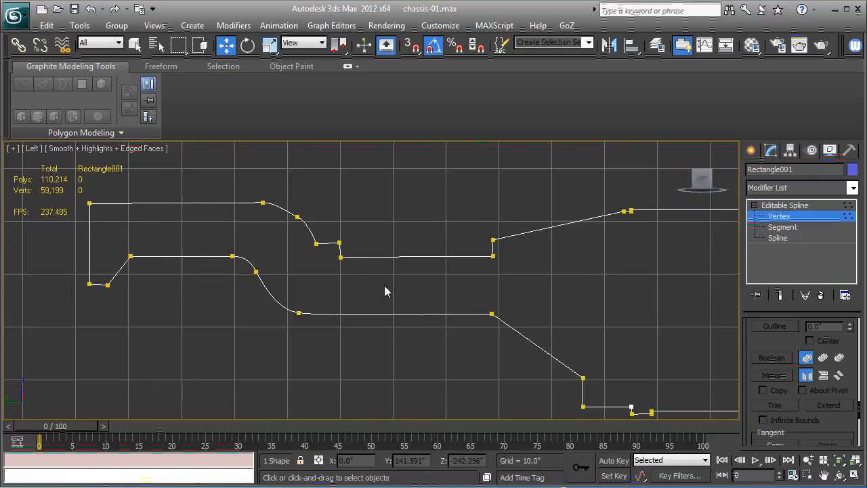
click(316, 242)
drag(318, 211, 318, 209)
drag(330, 253, 375, 260)
Step: Delete the redundant vertices at the tiny step where the sloped upper edge meets the long top edge
middle_drag(621, 232, 501, 287)
scroll(619, 221, up, 4)
middle_drag(618, 231, 370, 252)
scroll(370, 254, up, 6)
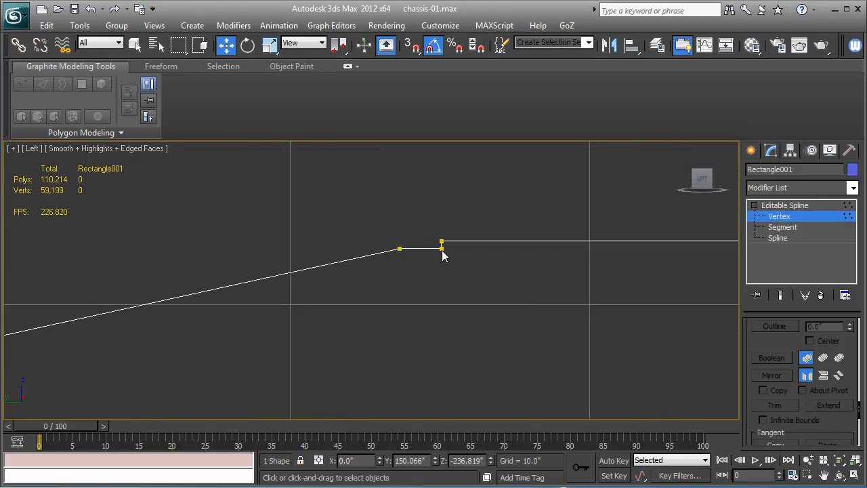
click(442, 247)
key(Delete)
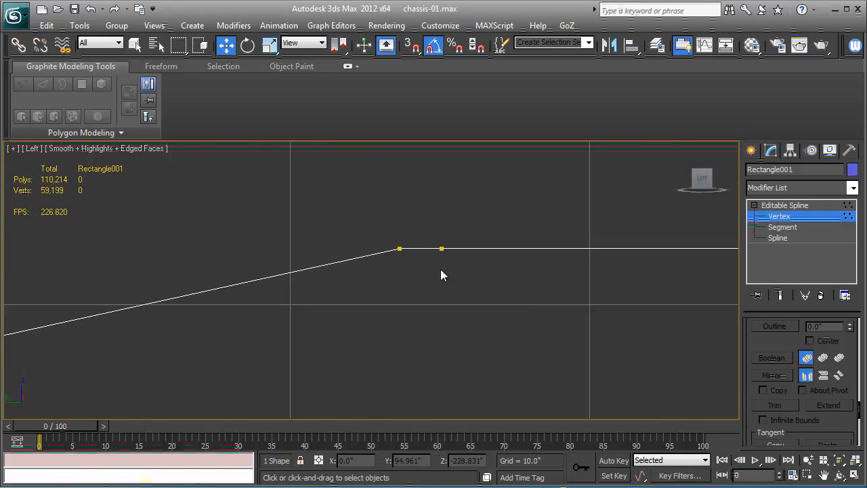
Step: Smooth the upper curve with its middle vertex's tangent handle, and level the short ledge at the curve's foot
scroll(455, 290, down, 8)
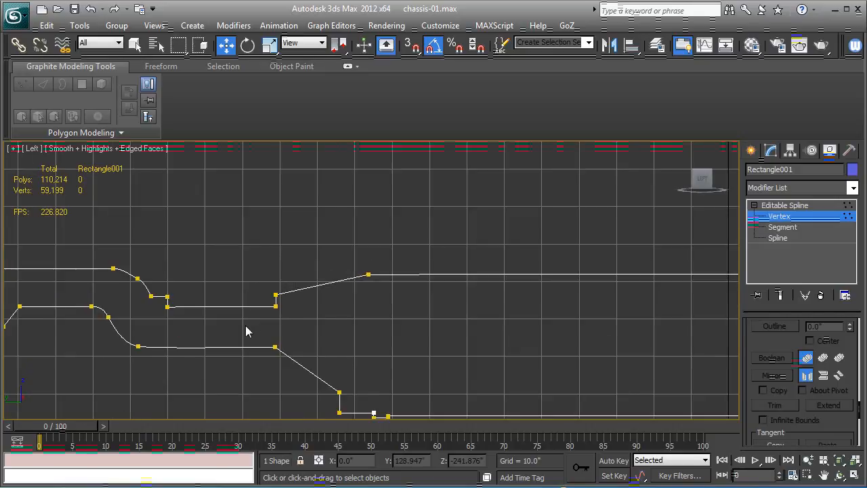
scroll(419, 288, up, 4)
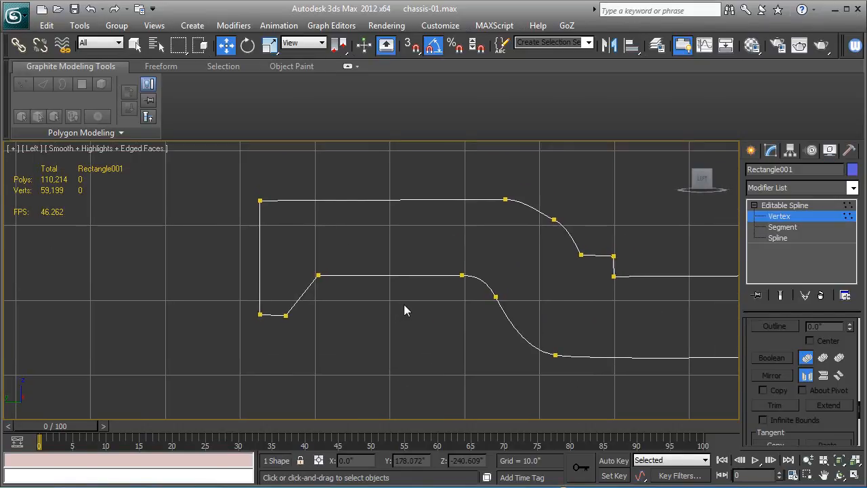
drag(533, 214, 560, 246)
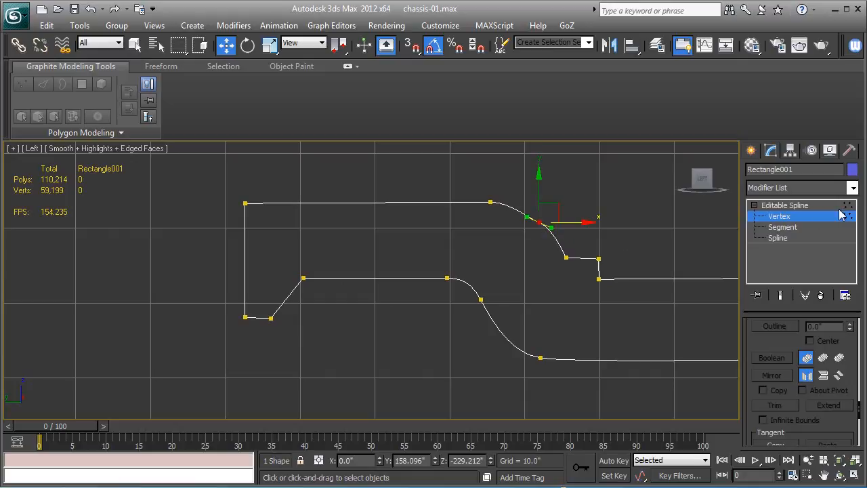
scroll(449, 324, up, 6)
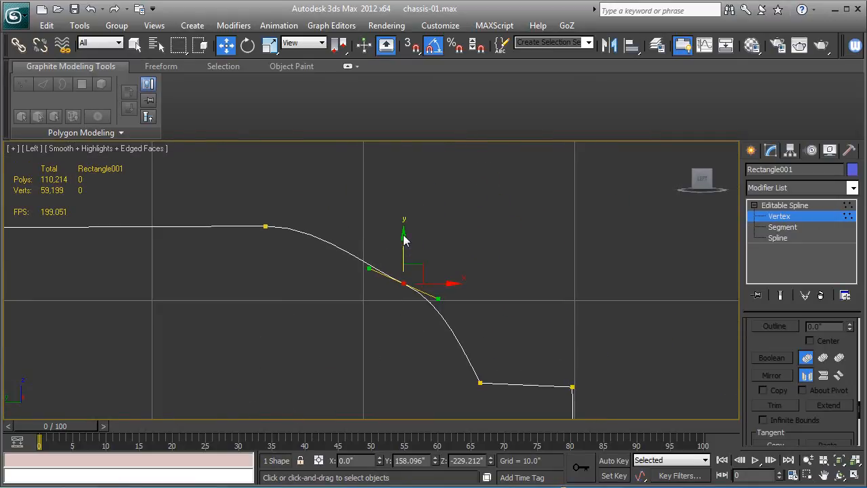
drag(370, 270, 370, 259)
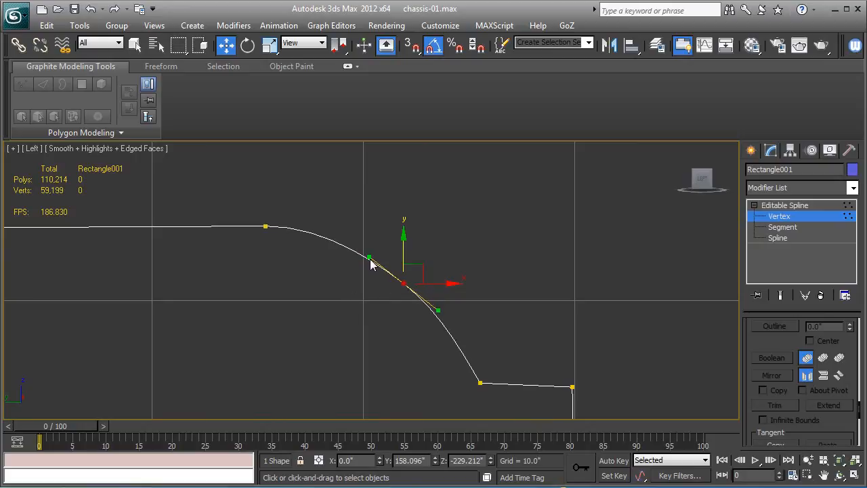
click(482, 384)
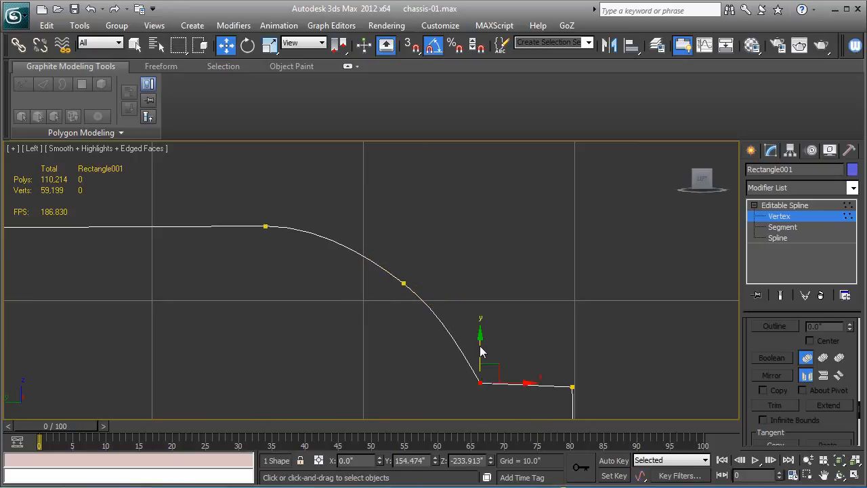
Step: Move the inner corner vertex of the downturned left tip so the tip's short bottom edge is horizontal
middle_drag(268, 309, 443, 293)
scroll(443, 293, down, 2)
middle_drag(256, 304, 554, 272)
scroll(517, 277, down, 2)
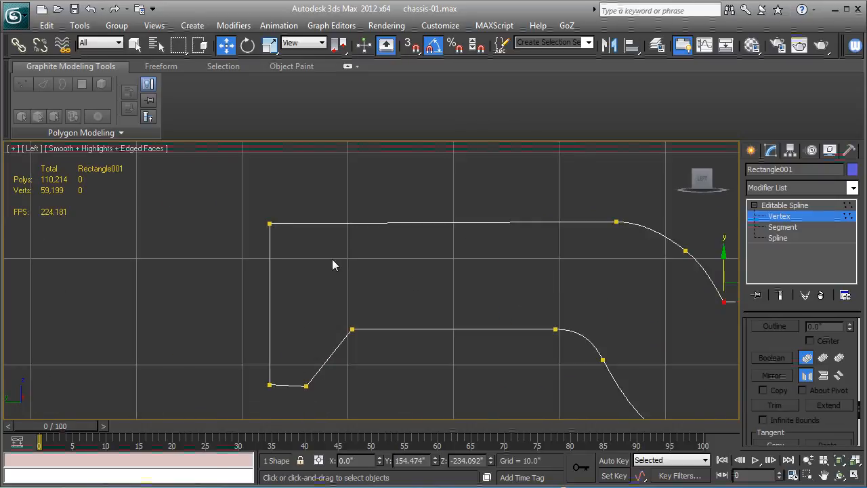
click(307, 385)
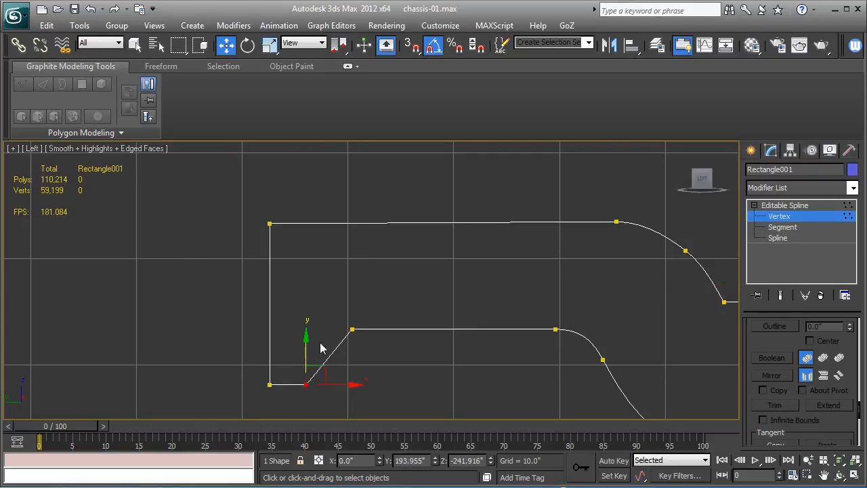
Step: Fillet the corner vertex where the left tip's slanted edge meets the horizontal underside
drag(340, 312, 388, 347)
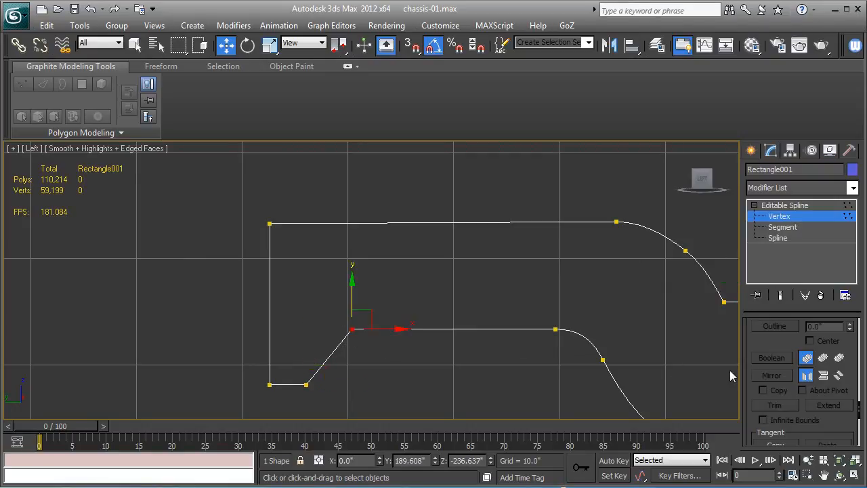
scroll(757, 344, up, 10)
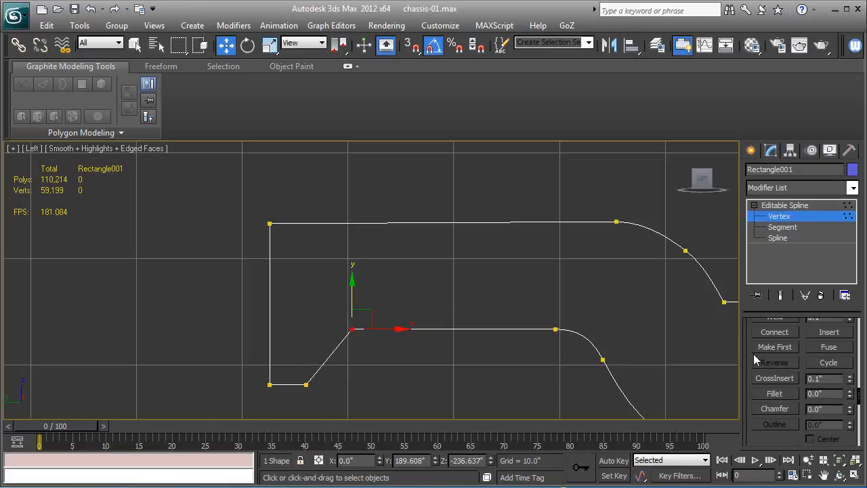
scroll(753, 354, down, 5)
drag(851, 398, 852, 398)
Step: Examine the merged outline along its full length for stray vertices and uneven edges
scroll(582, 309, down, 2)
middle_drag(582, 309, 444, 307)
scroll(491, 305, down, 2)
middle_drag(621, 309, 525, 254)
scroll(525, 254, down, 2)
middle_drag(603, 297, 168, 281)
middle_drag(620, 283, 293, 278)
middle_drag(541, 268, 599, 286)
middle_drag(247, 280, 585, 280)
middle_drag(297, 279, 530, 308)
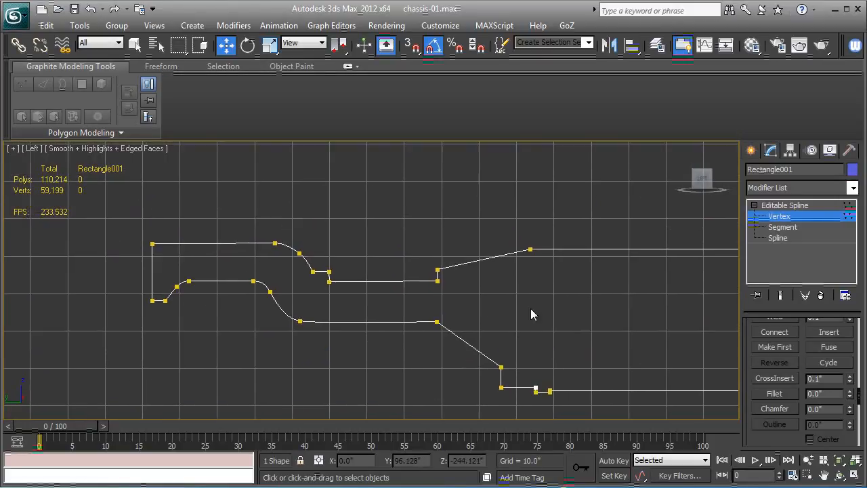
Step: Leave vertex editing and apply a Bevel modifier to the merged chassis outline
click(789, 204)
click(794, 187)
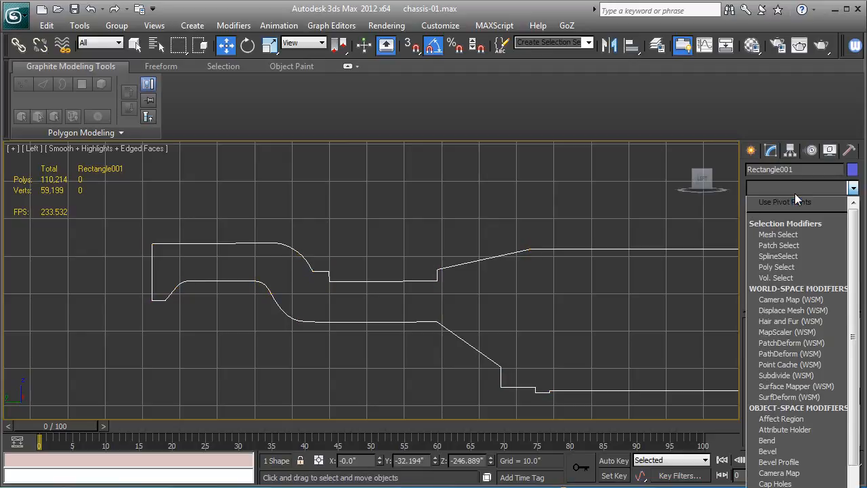
key(b)
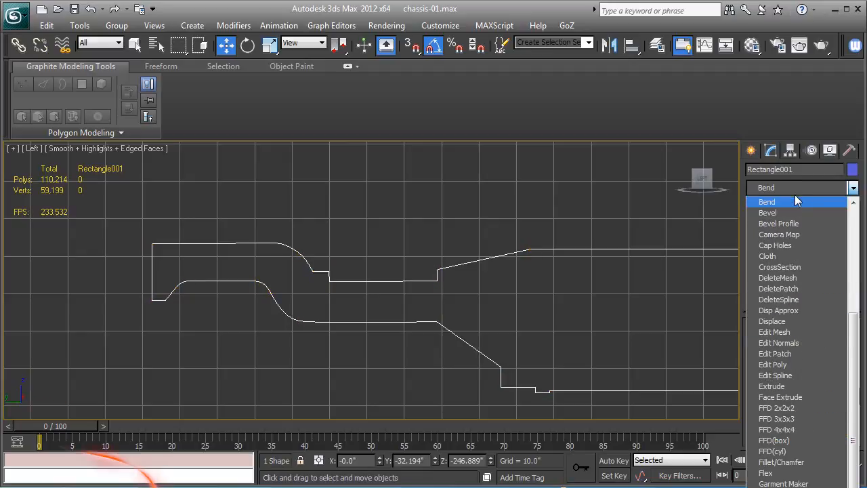
click(789, 212)
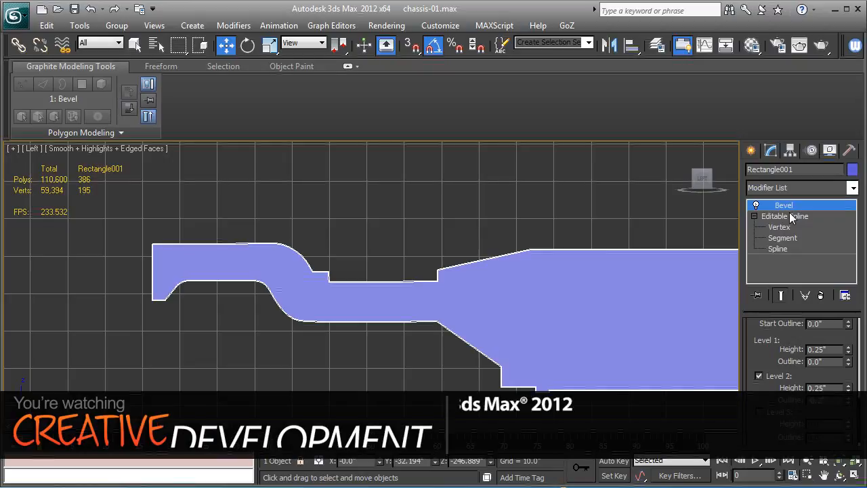
Step: Set the Level 1 height of the chassis rail's Bevel to 6"
scroll(398, 329, down, 5)
alt+middle_drag(335, 325, 743, 326)
scroll(390, 342, up, 5)
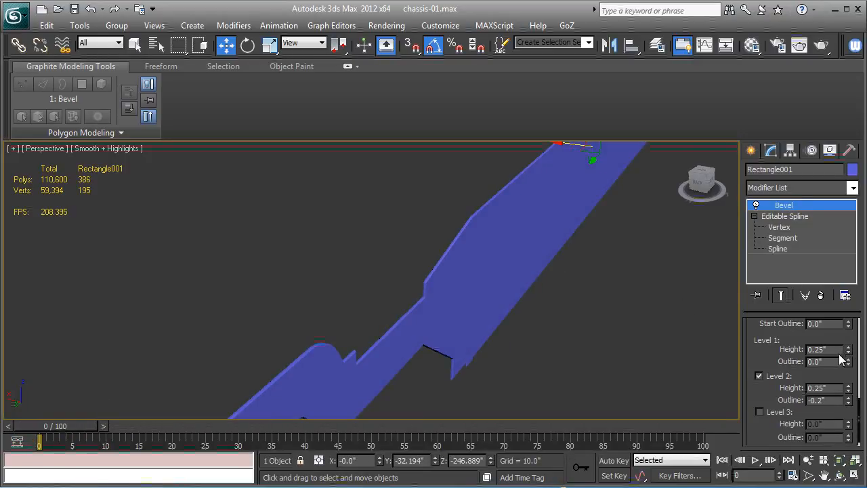
drag(827, 349, 783, 350)
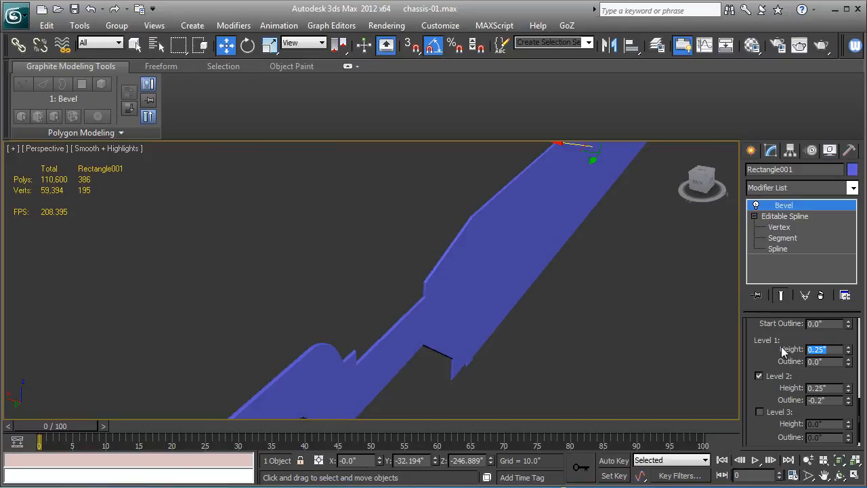
text(6)
key(Tab)
alt+middle_drag(544, 311, 505, 294)
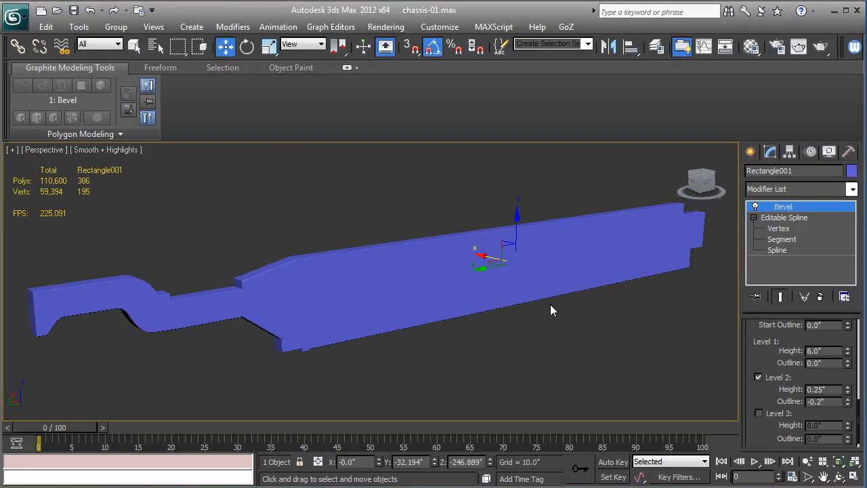
Step: Switch to the Left view framed on the rail and unhide all objects without unhiding the layers
key(l)
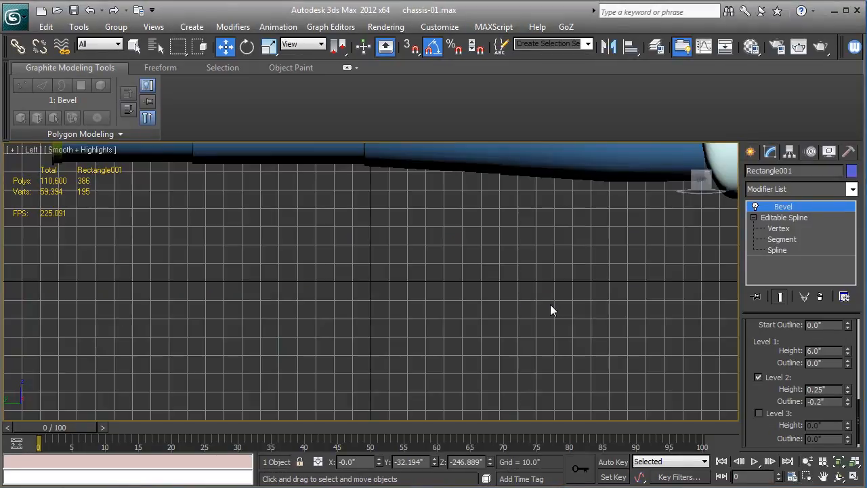
key(z)
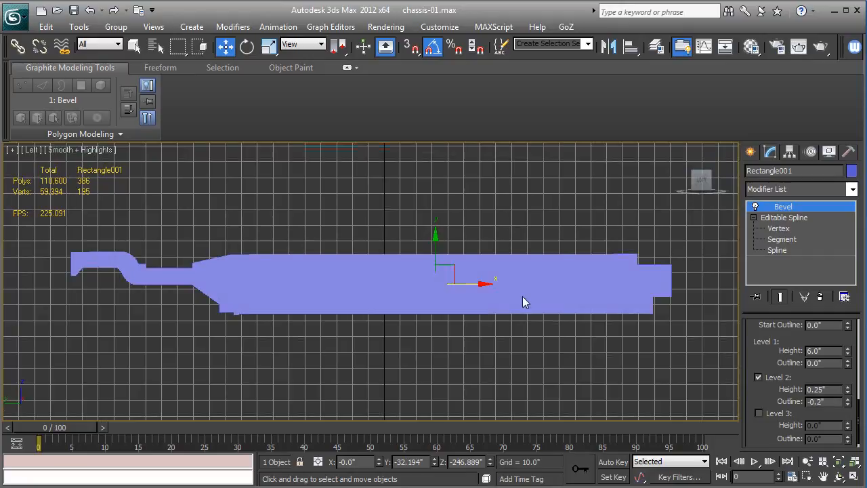
middle_drag(522, 296, 543, 309)
click(829, 151)
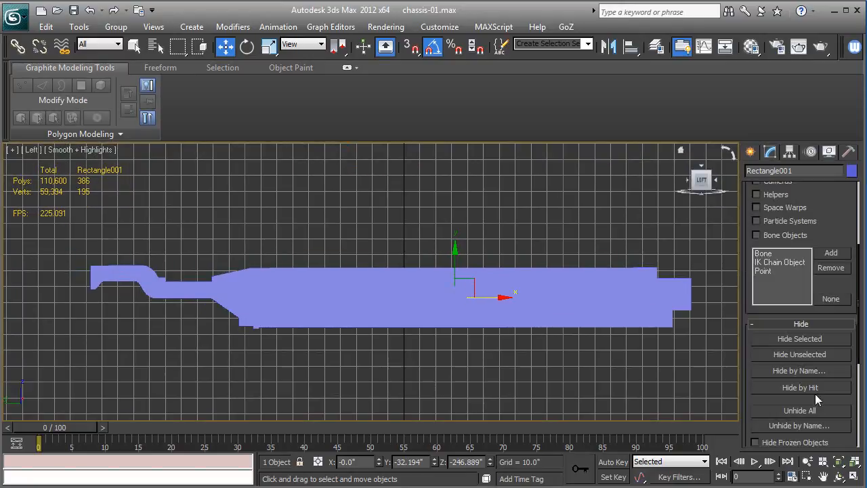
click(812, 410)
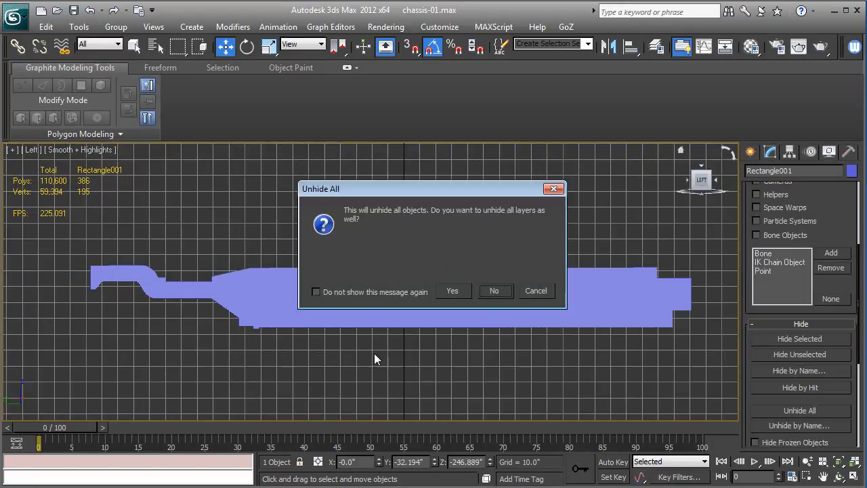
click(494, 292)
middle_drag(481, 273, 479, 279)
scroll(473, 274, up, 2)
key(F3)
middle_drag(389, 286, 533, 284)
scroll(534, 284, up, 2)
key(F3)
scroll(534, 284, up, 3)
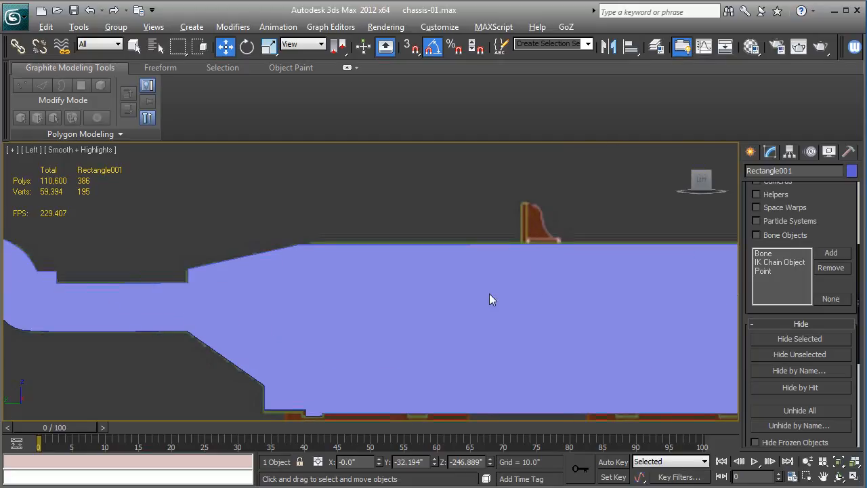
Step: Make the rail see-through, turn off its Bevel modifier and display edged faces to compare the outline with the reference image
key(alt+x)
click(769, 153)
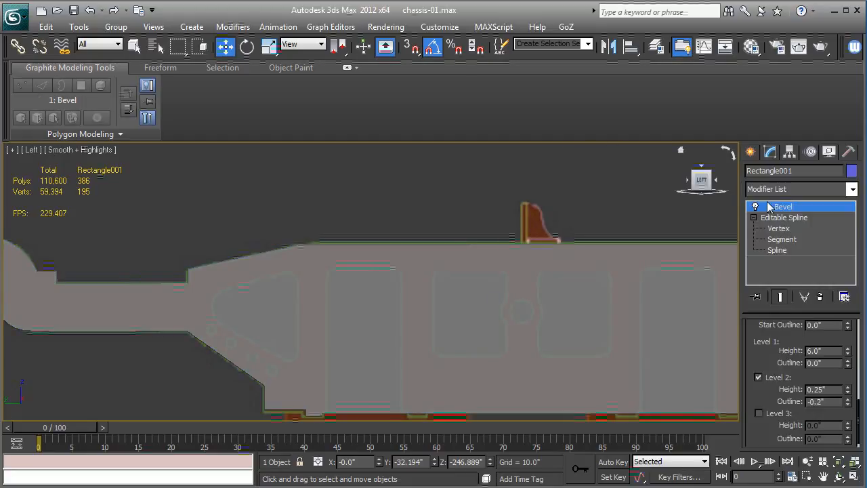
click(755, 207)
scroll(540, 274, down, 2)
scroll(521, 272, down, 2)
middle_drag(570, 269, 392, 284)
key(F4)
mouse_move(577, 291)
middle_down()
mouse_move(301, 297)
mouse_move(345, 302)
middle_up()
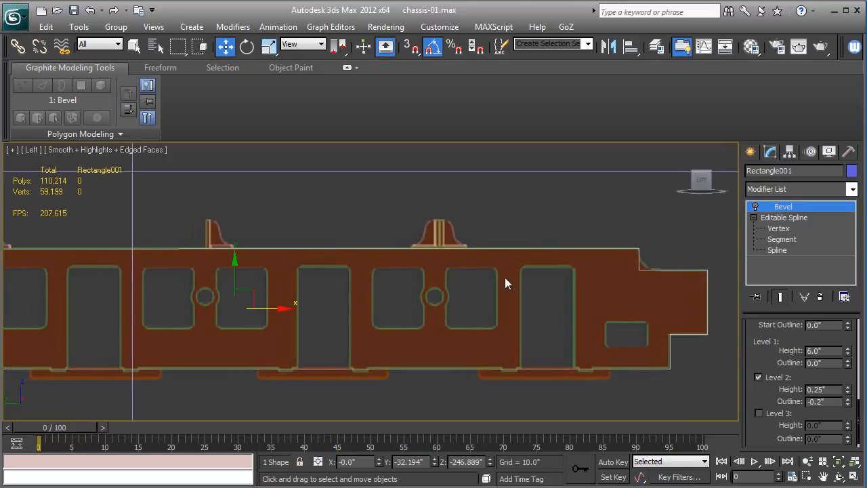
middle_drag(641, 265, 601, 281)
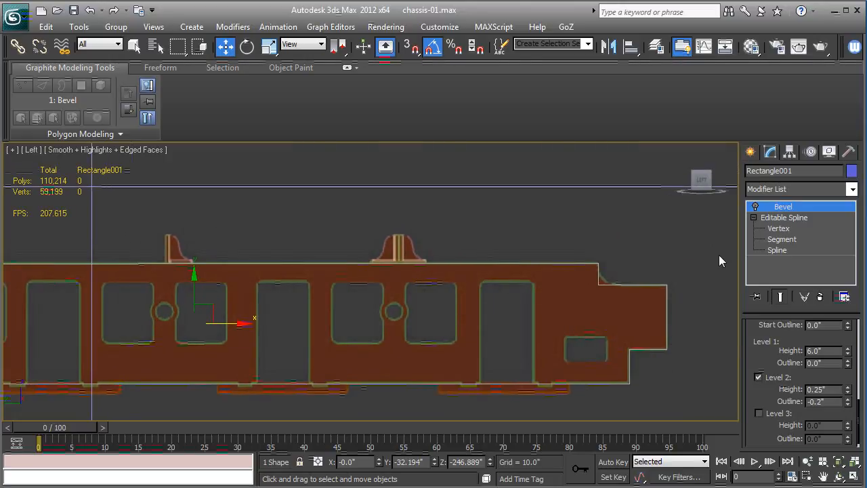
Step: Fillet the inner corner vertex of the upper notch at the rail's right end to follow the reference curve
click(777, 228)
drag(586, 277, 602, 290)
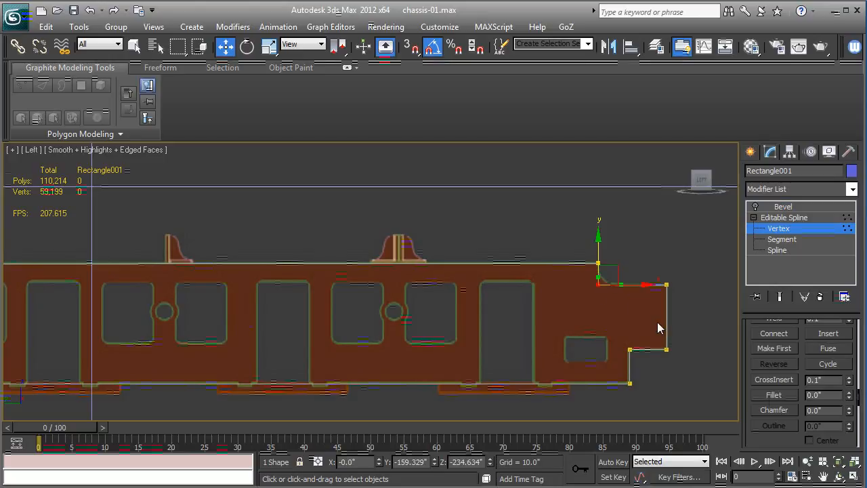
click(849, 392)
drag(854, 398, 854, 400)
scroll(636, 304, up, 4)
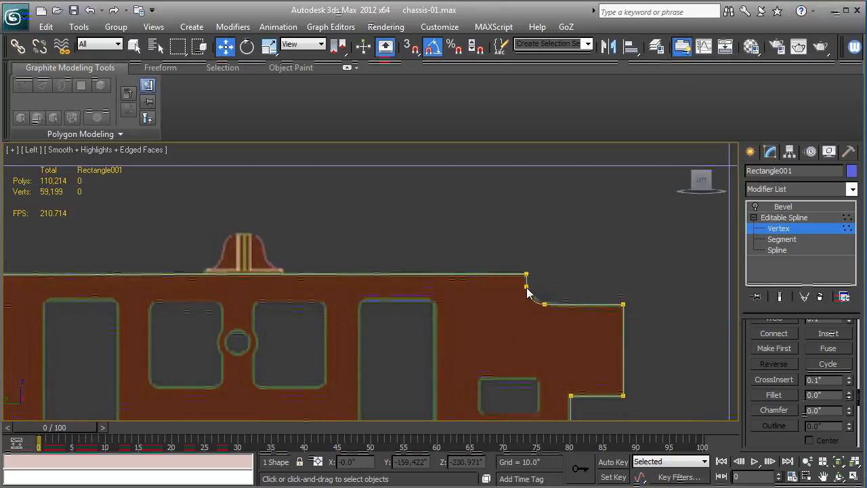
Step: Delete the fillet's upper vertex and lengthen the remaining lower vertex's handle to match the notch curve in the reference
click(527, 288)
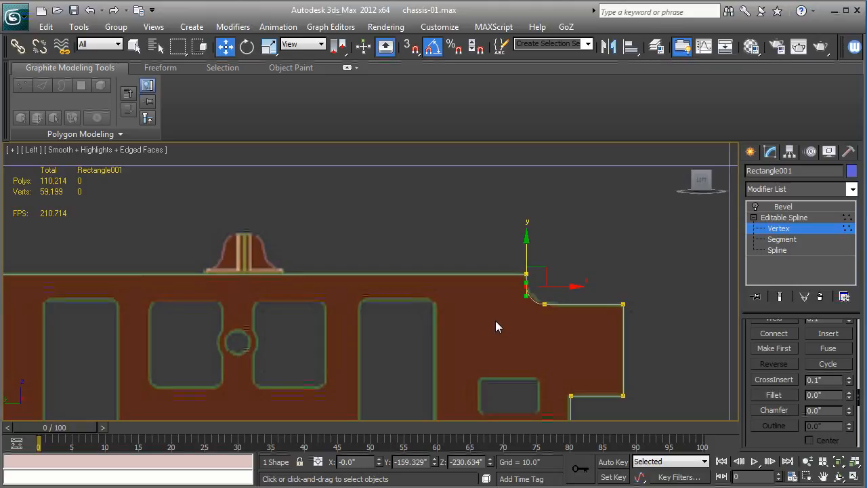
key(Delete)
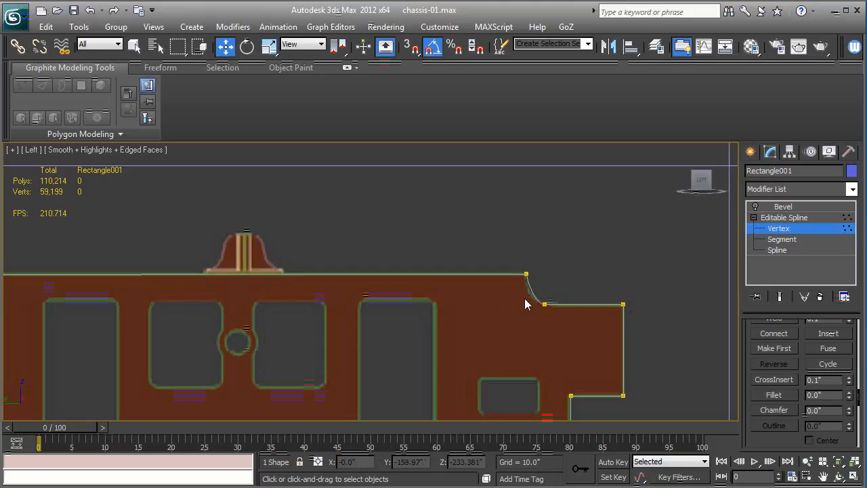
click(545, 304)
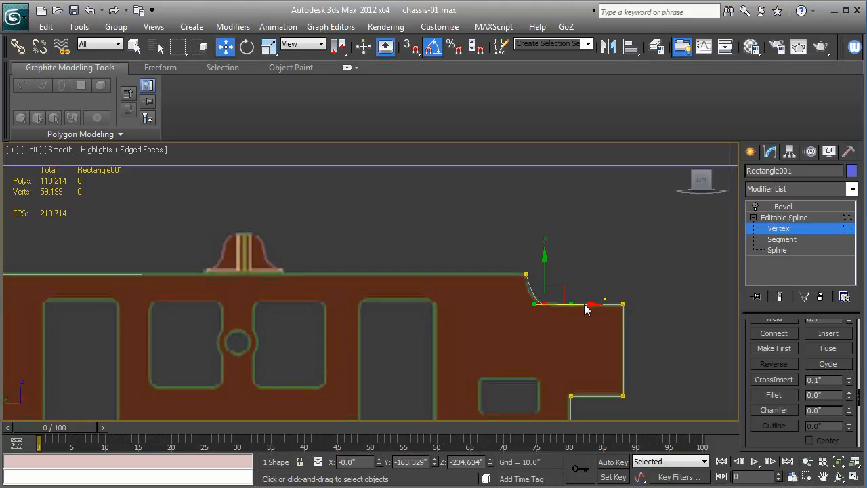
drag(533, 304, 527, 304)
click(628, 296)
Step: Examine the outline along the whole rail against the reference image, including its openings and lower edge
middle_drag(583, 315, 594, 245)
scroll(594, 245, down, 2)
middle_drag(225, 290, 694, 296)
middle_drag(290, 290, 213, 295)
middle_drag(553, 294, 312, 299)
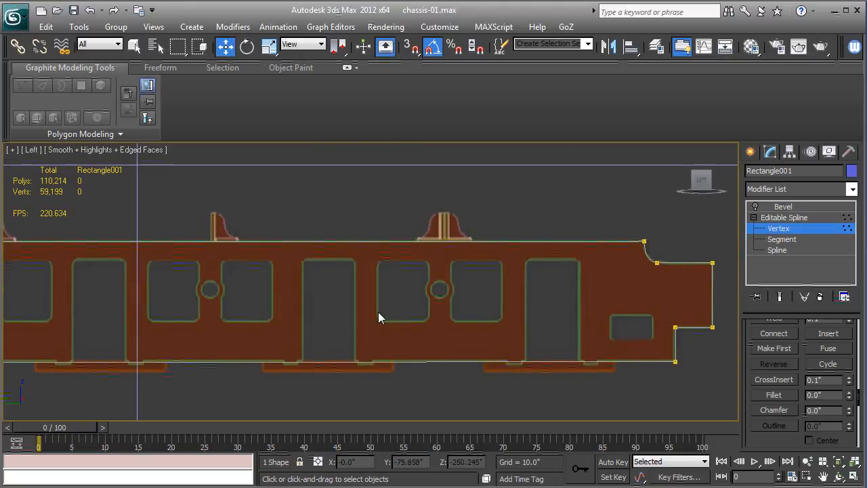
middle_drag(398, 298, 449, 264)
middle_drag(45, 300, 248, 304)
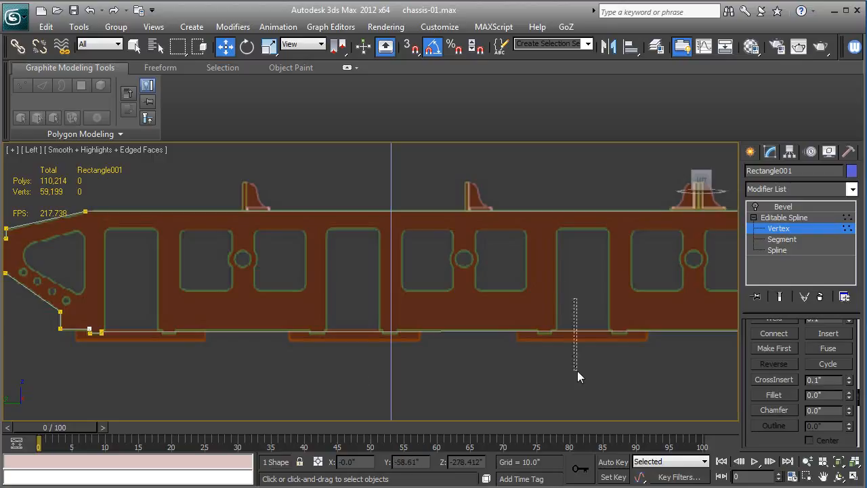
middle_drag(537, 341, 238, 310)
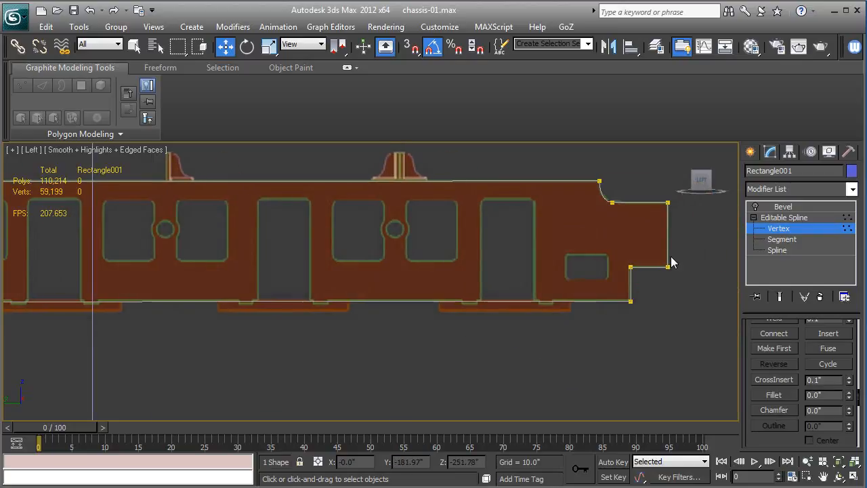
Step: Draw a rectangle about 45.6" long and 17" wide over the rightmost tall opening, extending below the rail's lower edge
click(779, 218)
click(750, 152)
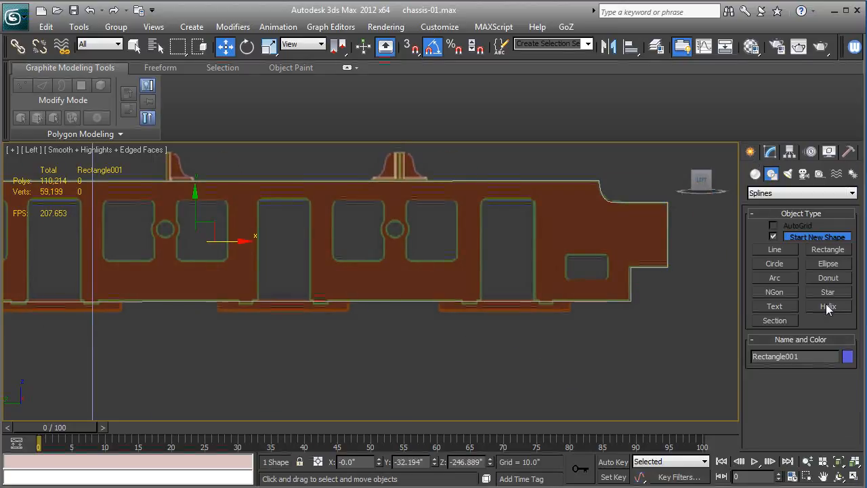
click(828, 250)
middle_drag(496, 235, 491, 255)
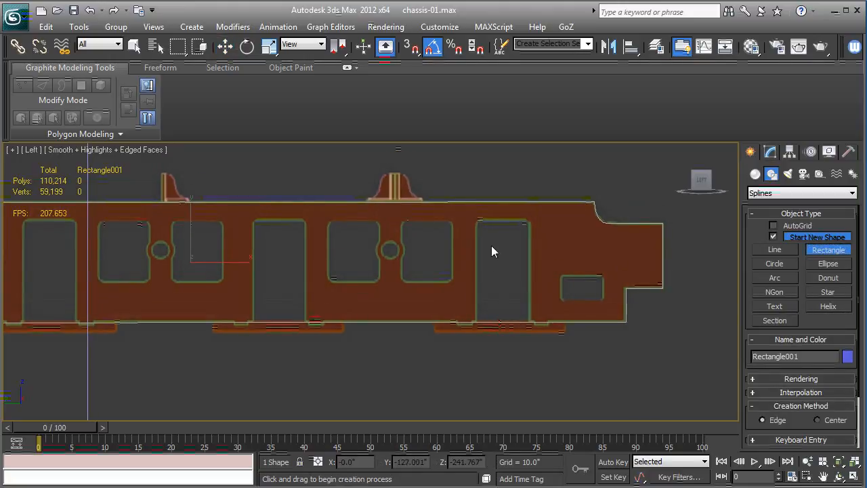
drag(477, 221, 530, 365)
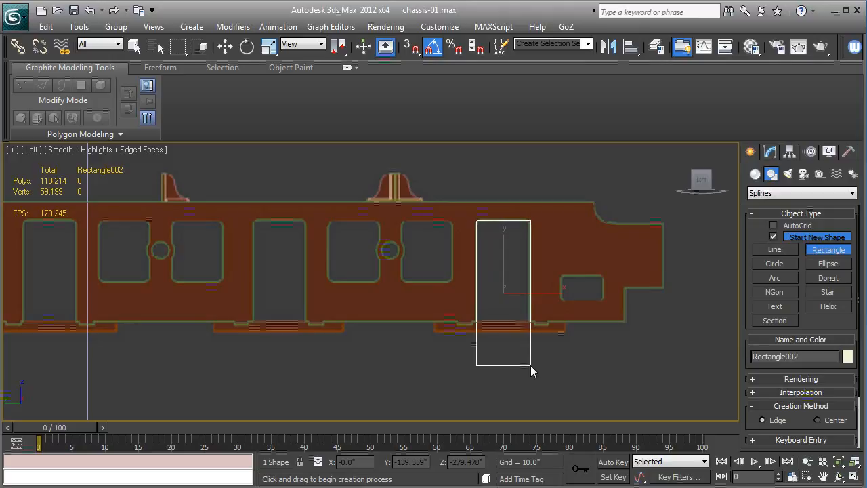
Step: Round the new rectangle's corners with a 1.87" corner radius to match the reference opening
scroll(818, 331, down, 2)
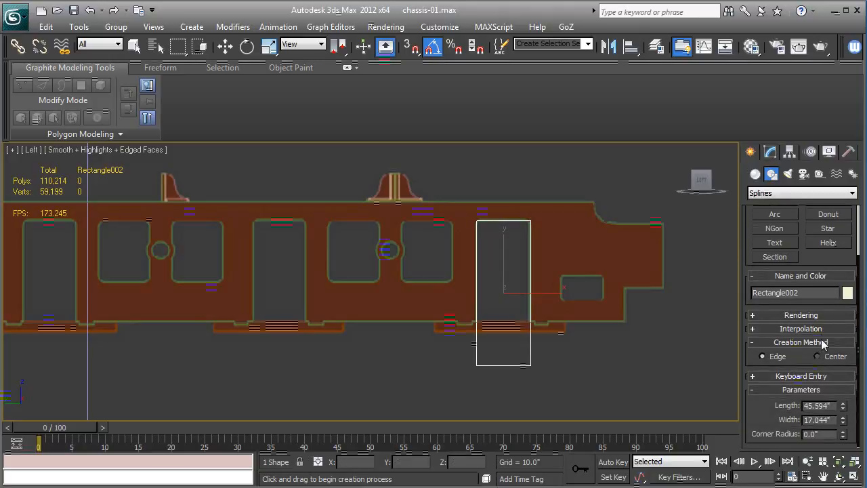
click(842, 431)
drag(845, 435, 855, 311)
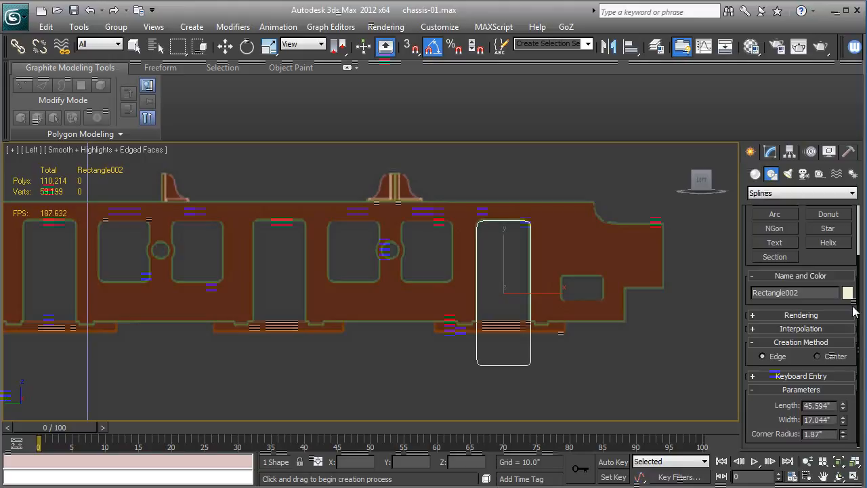
mouse_move(575, 310)
middle_down()
mouse_move(561, 343)
mouse_move(563, 306)
middle_up()
scroll(560, 343, up, 2)
scroll(561, 337, down, 2)
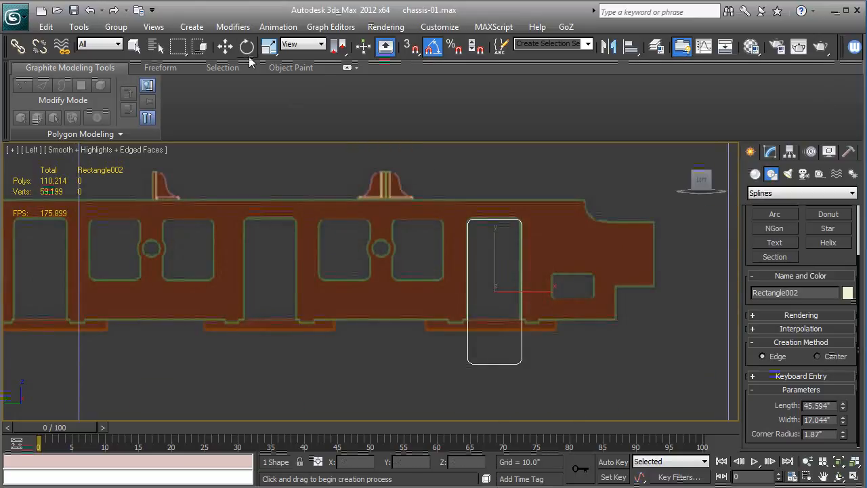
Step: Clone the rounded rectangle as an independent copy onto the next tall opening to its left
key(w)
middle_drag(395, 216, 532, 242)
shift+drag(648, 315, 442, 291)
click(372, 209)
click(432, 308)
Step: Clone the rounded rectangle onto the remaining two tall openings toward the rail's left end
middle_drag(326, 304, 506, 313)
mouse_move(590, 329)
shift+mouse_down()
mouse_move(361, 289)
mouse_move(302, 309)
mouse_move(134, 280)
shift+mouse_up()
click(439, 306)
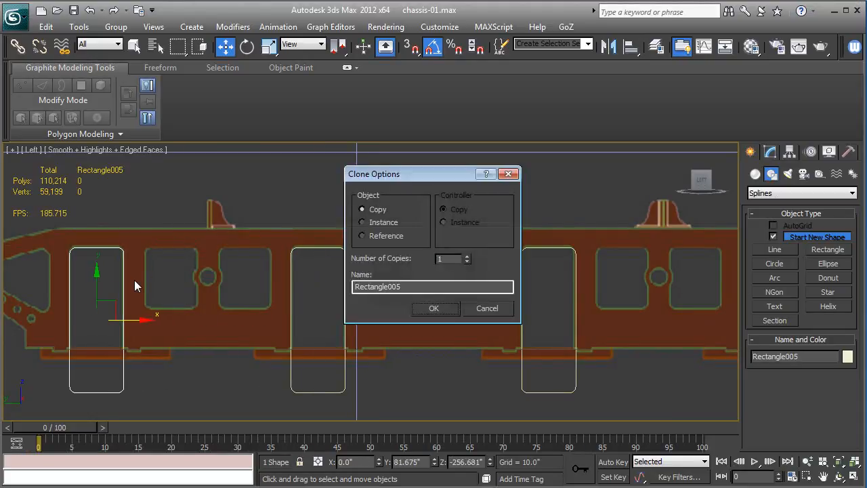
click(425, 311)
scroll(474, 328, down, 2)
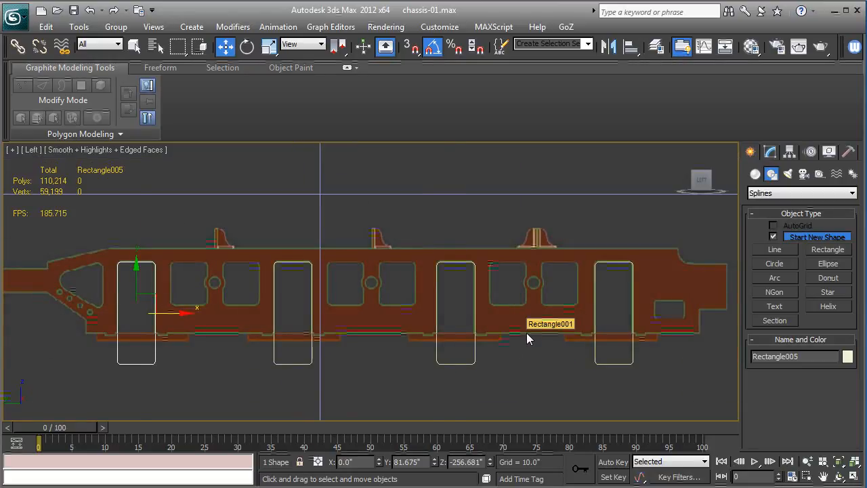
Step: Show the scene in wireframe and attach all four rounded rectangles to the chassis outline's editable spline
key(F3)
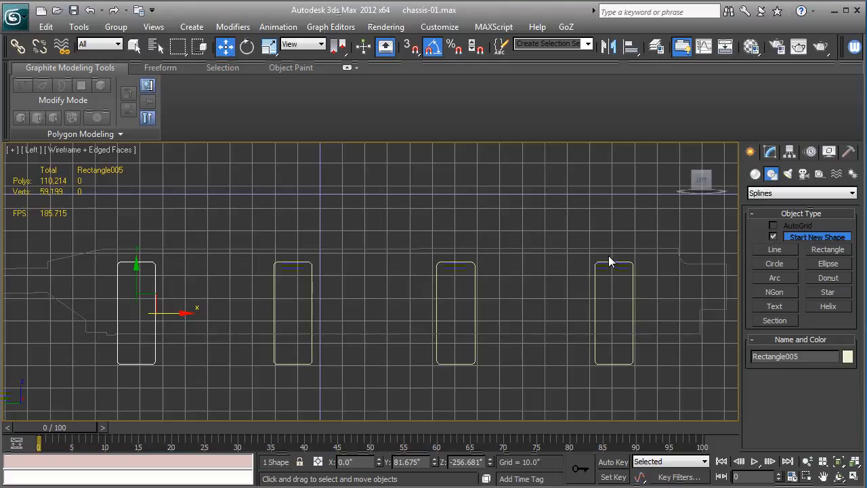
click(690, 260)
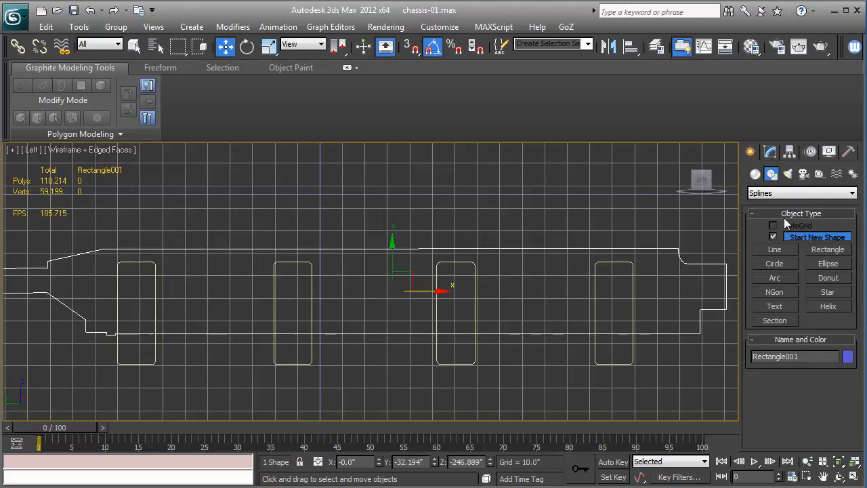
click(770, 151)
click(782, 215)
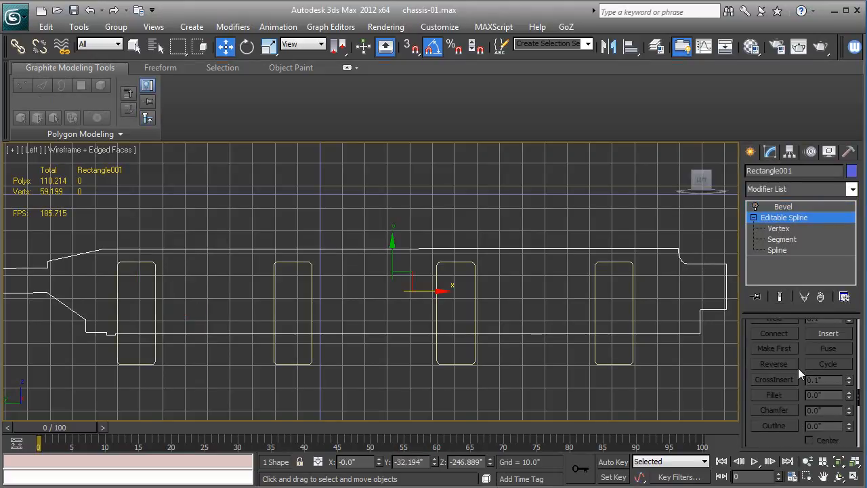
scroll(748, 366, down, 5)
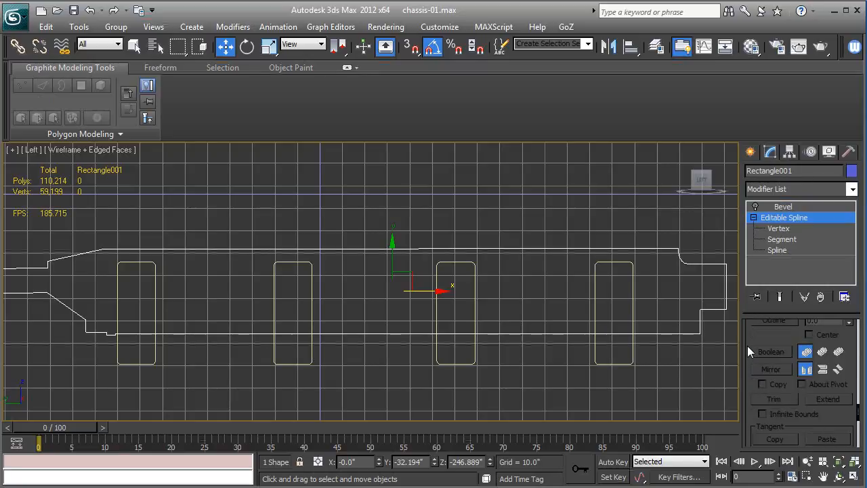
click(777, 250)
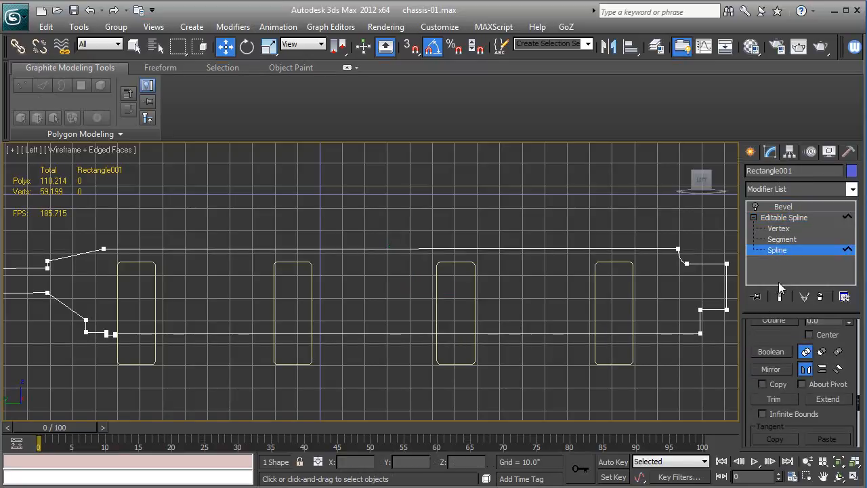
scroll(771, 427, up, 10)
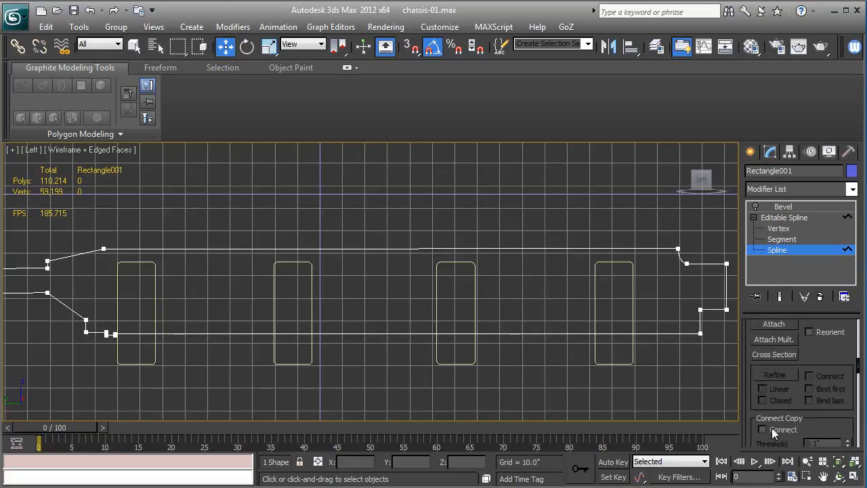
click(774, 344)
click(633, 304)
click(475, 303)
click(312, 303)
click(154, 303)
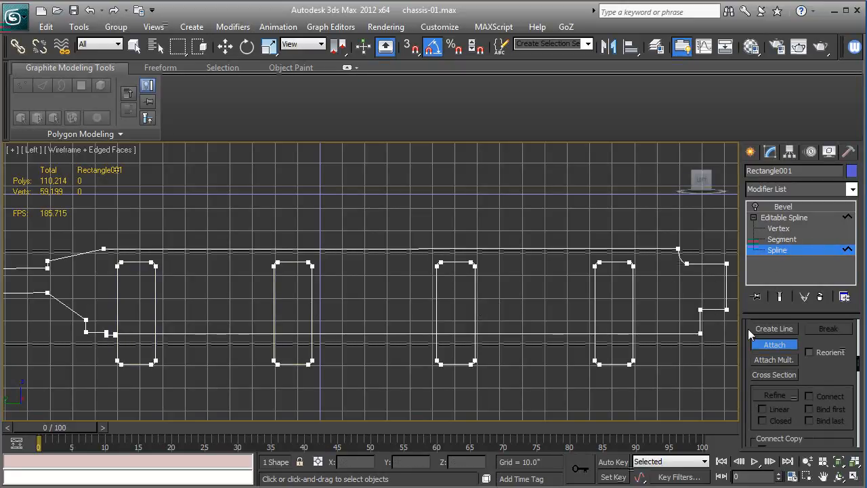
click(766, 344)
Step: Cut the four tall openings by subtracting each rounded rectangle spline from the chassis outline with a Boolean Subtraction
click(695, 263)
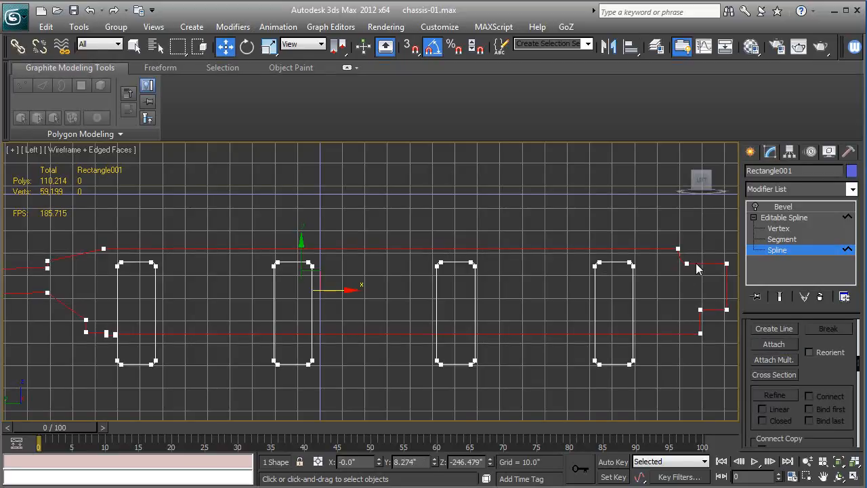
scroll(805, 356, down, 10)
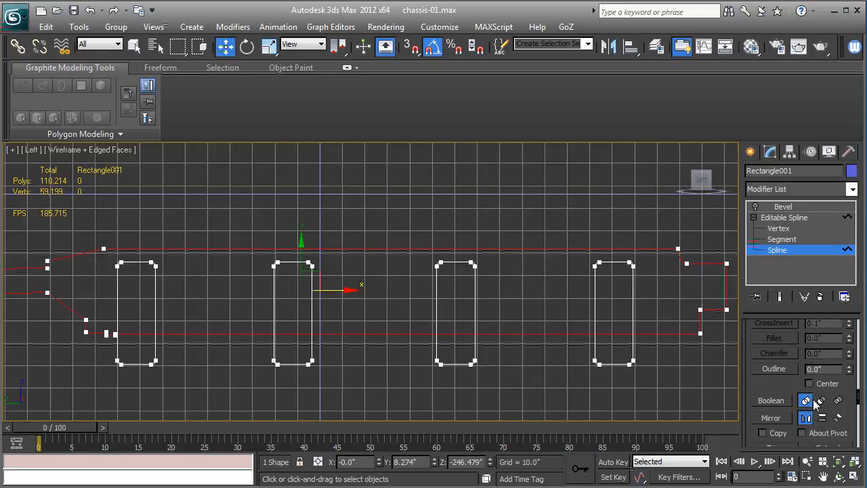
click(823, 401)
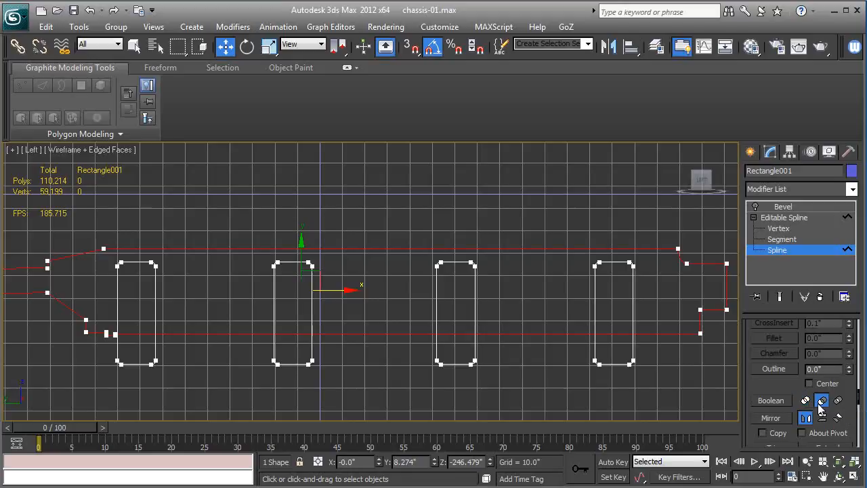
click(769, 399)
click(634, 317)
click(476, 314)
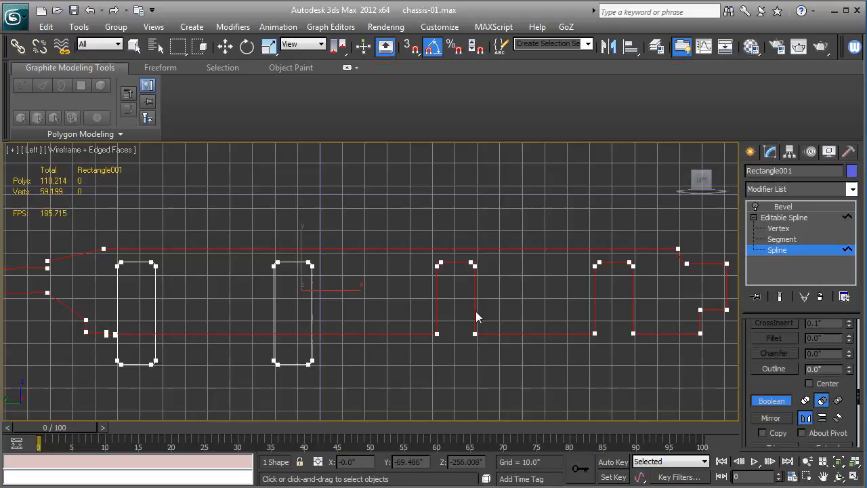
click(312, 313)
click(154, 317)
middle_drag(175, 323, 234, 327)
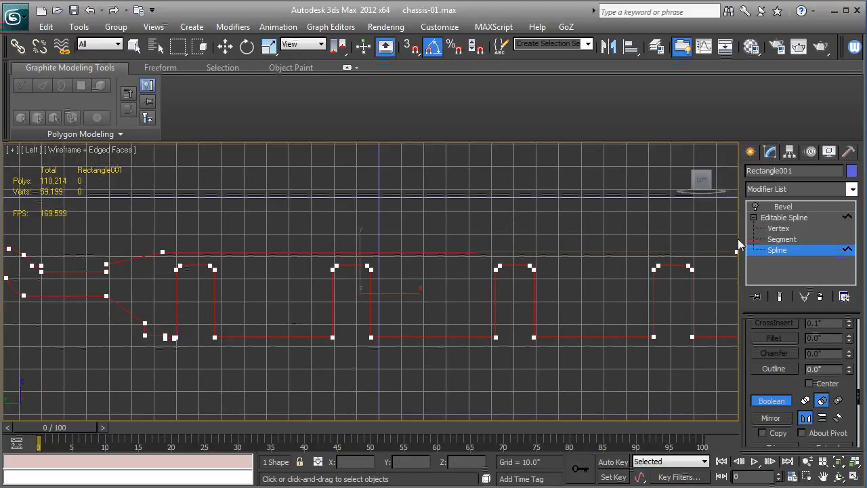
click(771, 401)
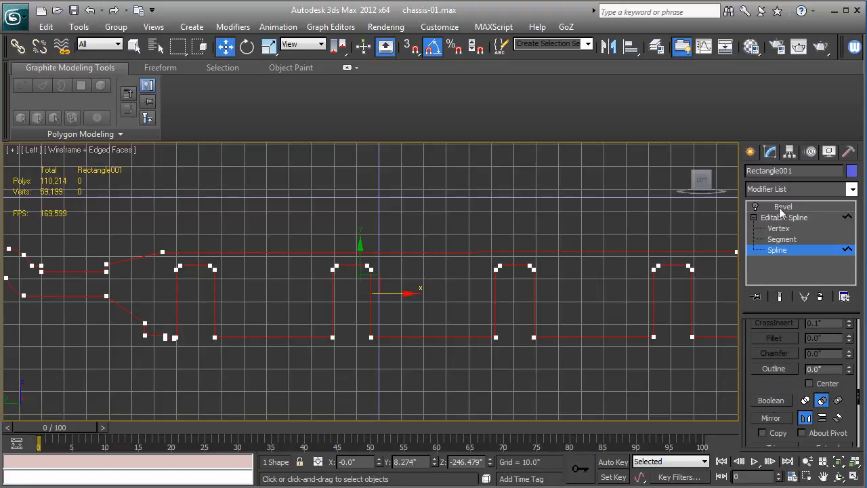
Step: Examine the outline's vertices around the lower corners of the leftmost tall opening at vertex level
click(778, 228)
scroll(414, 333, up, 2)
middle_drag(245, 354, 416, 330)
middle_drag(319, 332, 497, 281)
scroll(495, 283, up, 6)
middle_drag(651, 309, 332, 344)
scroll(373, 329, down, 6)
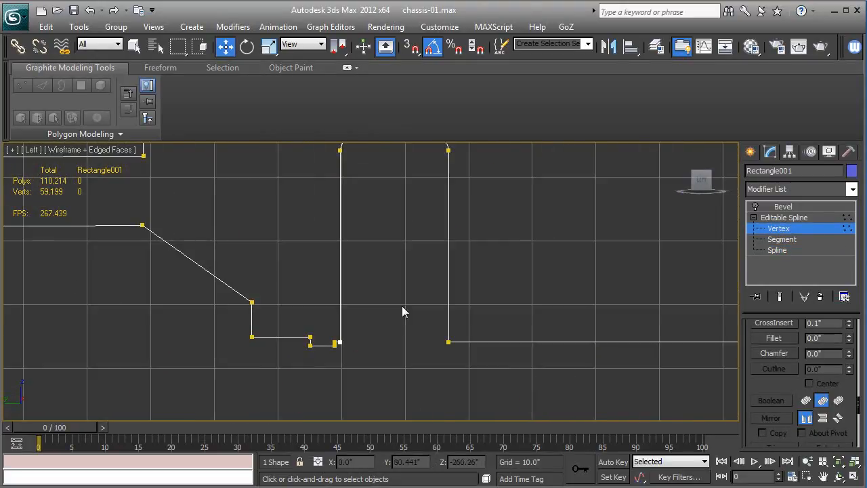
middle_drag(472, 348, 235, 333)
Step: Show the chassis rail in a shaded perspective view, re-enable its Bevel modifier and make the solid display opaque
key(p)
mouse_move(356, 259)
alt+middle_down()
mouse_move(398, 298)
mouse_move(380, 296)
mouse_move(481, 306)
alt+middle_up()
key(F3)
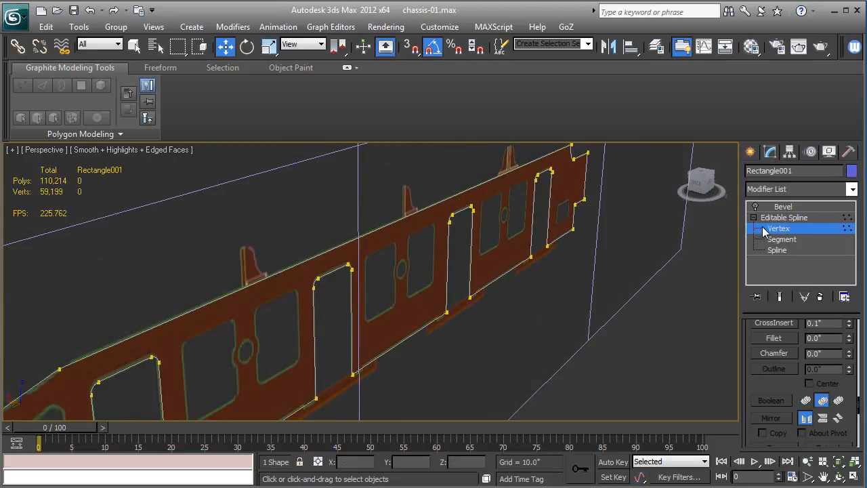
click(772, 218)
click(777, 207)
click(755, 206)
alt+middle_drag(550, 265, 520, 265)
key(alt+x)
alt+middle_drag(545, 303, 502, 272)
scroll(475, 276, down, 3)
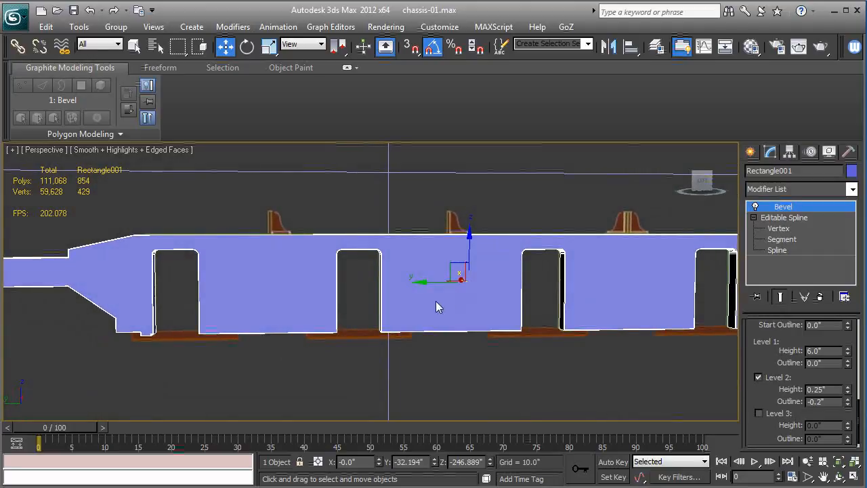
Step: Display the beveled rail as see-through and inspect its openings and upper edge against the reference
middle_drag(424, 304, 460, 294)
middle_drag(371, 316, 436, 333)
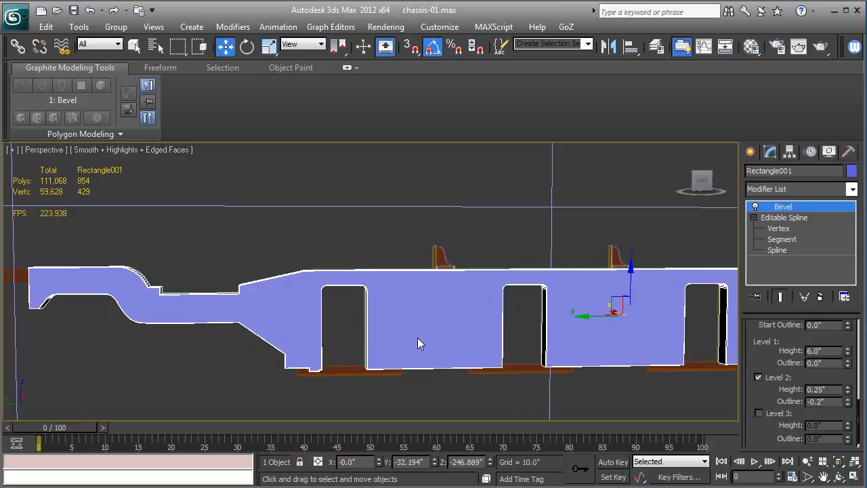
key(F3)
key(F3)
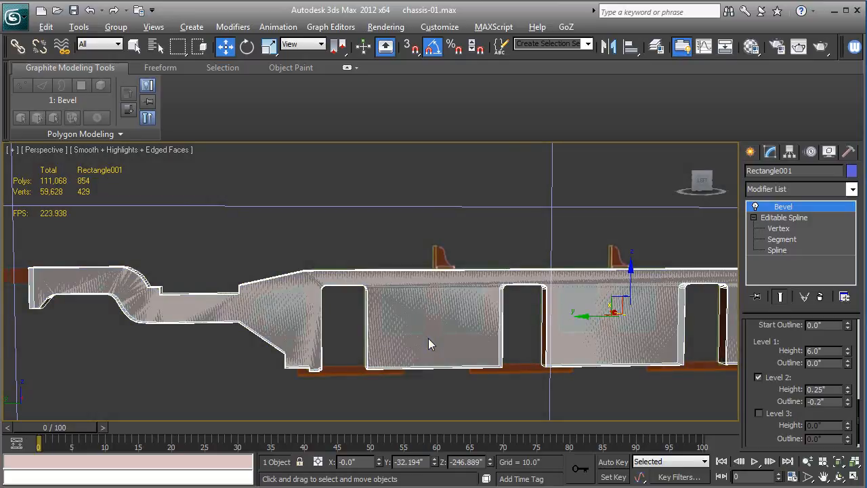
middle_drag(428, 338, 388, 352)
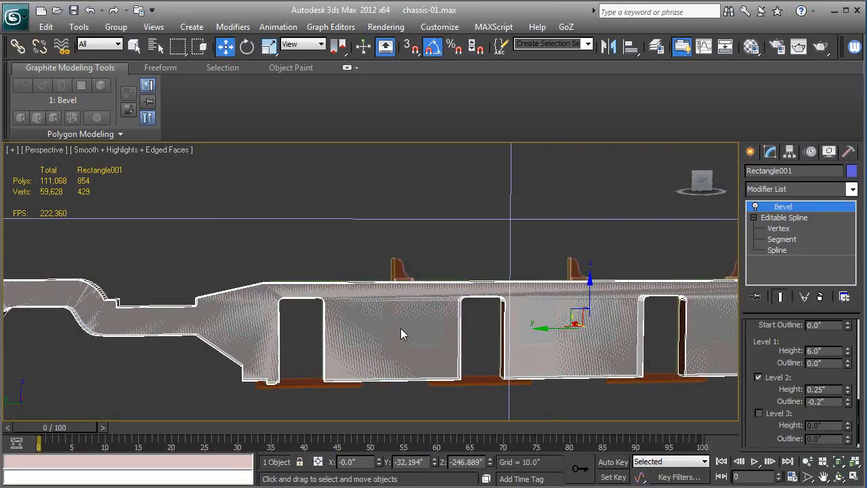
scroll(394, 329, up, 5)
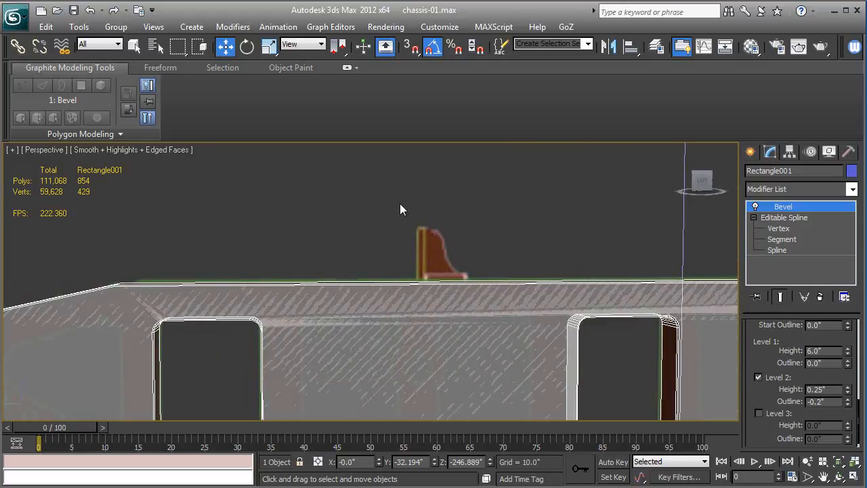
scroll(408, 262, down, 5)
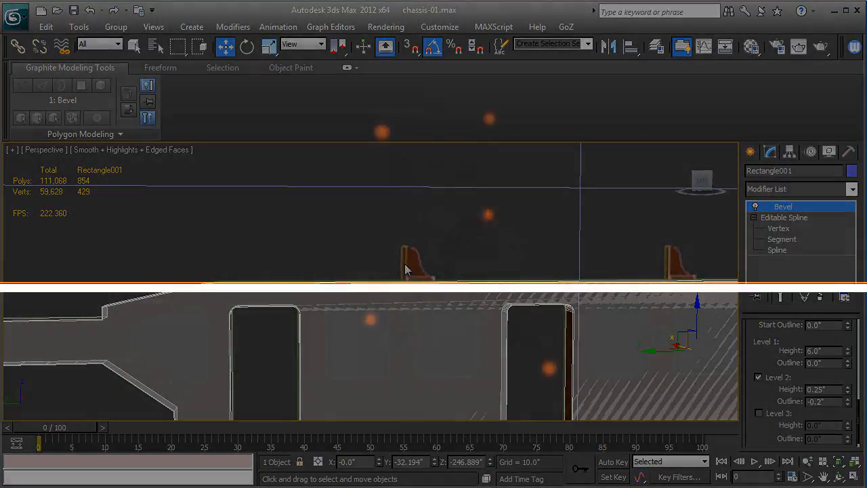